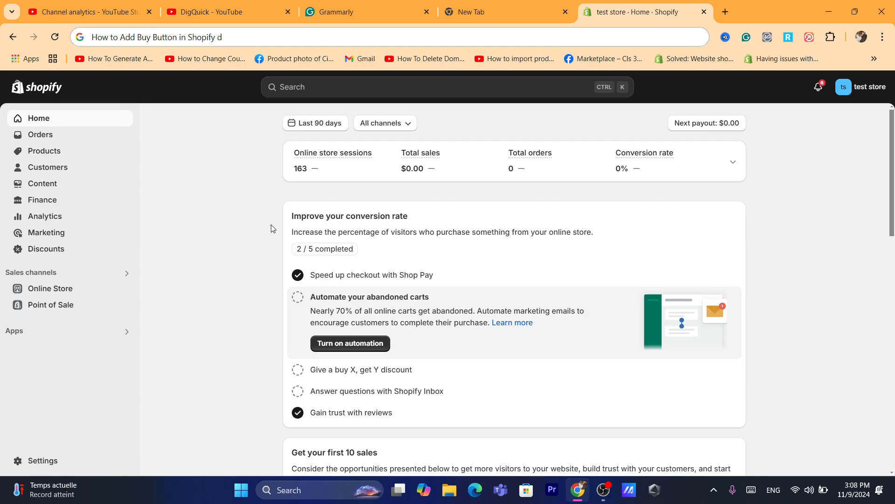
pyautogui.tripleClick(315, 231)
pyautogui.click(223, 179)
pyautogui.moveTo(322, 225); pyautogui.dragTo(282, 210)
pyautogui.click(259, 208)
pyautogui.scroll(-7, 692, 161)
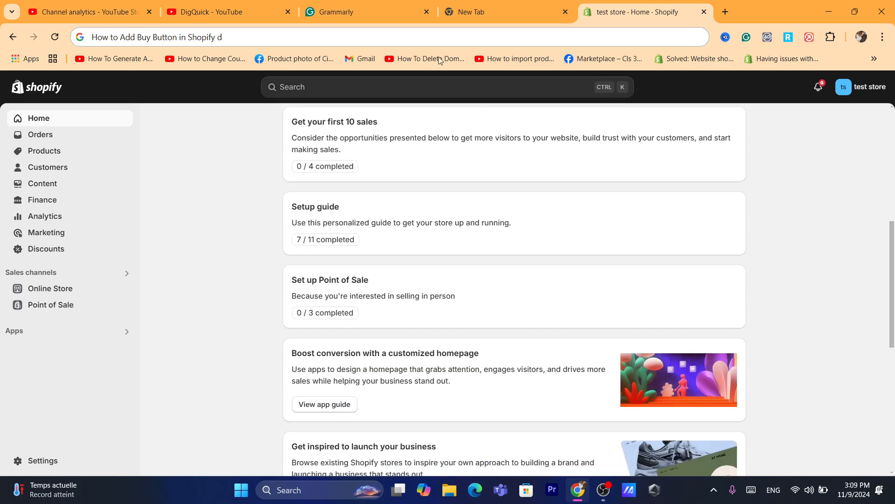
# - Open the store's Apps and sales channels settings and launch the Shopify App Store from there
pyautogui.click(13, 461)
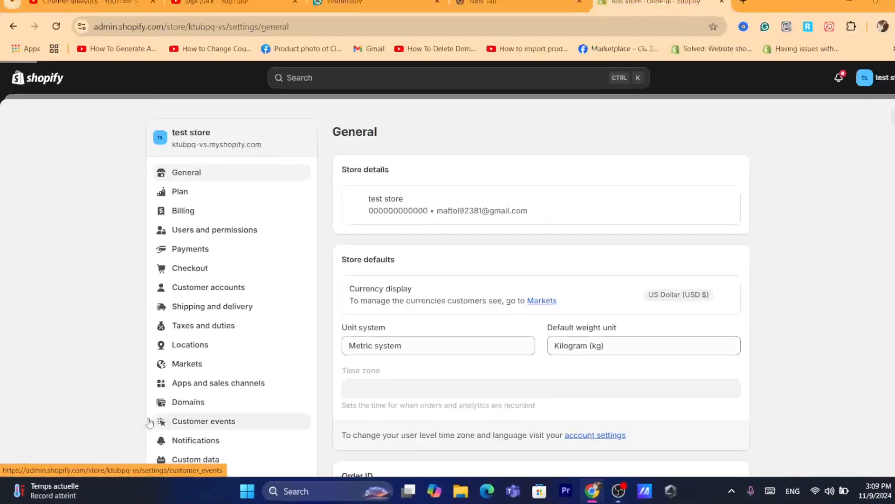
pyautogui.click(217, 383)
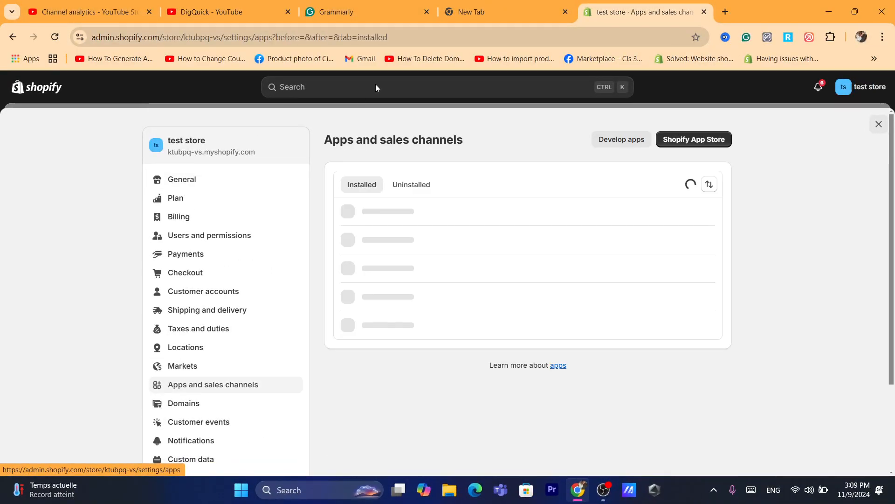
pyautogui.click(384, 39)
pyautogui.write('s')
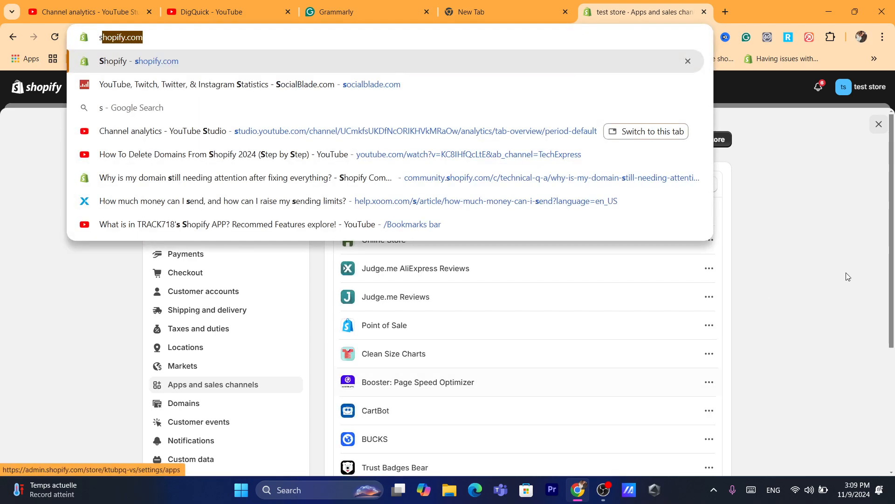
pyautogui.click(848, 277)
pyautogui.click(696, 136)
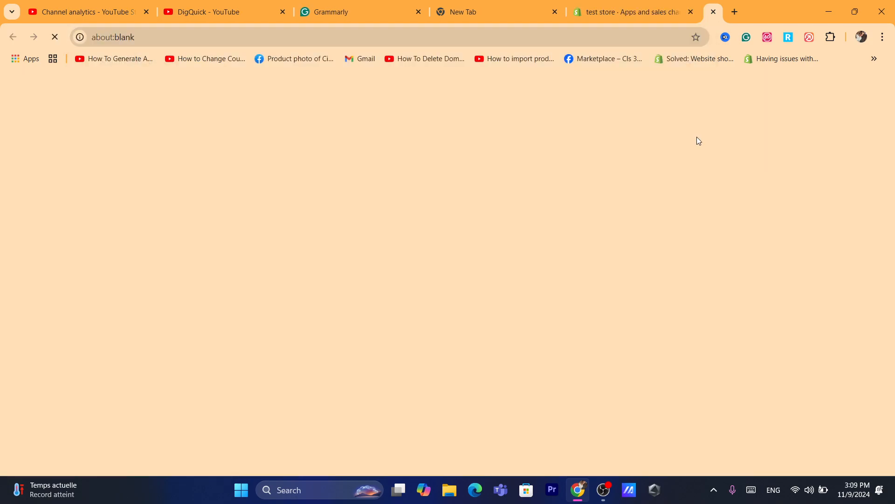
# - Search the Shopify App Store for "BUY Button" using the suggested search
pyautogui.click(586, 40)
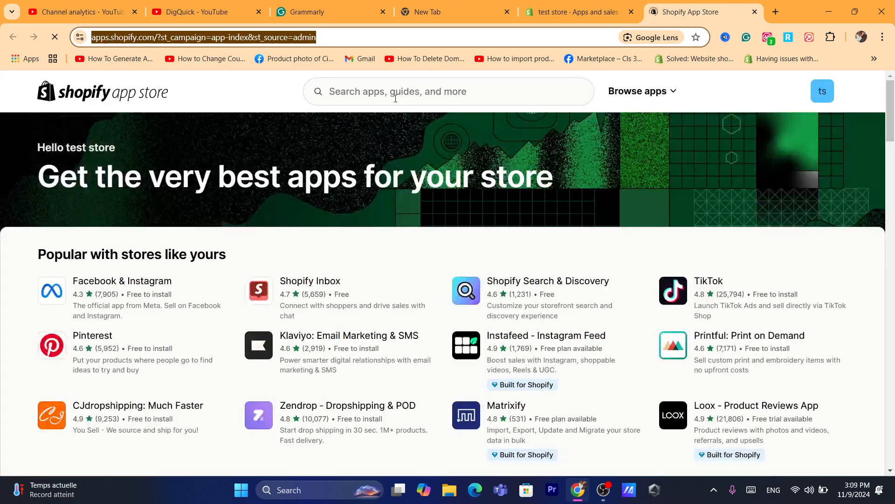
pyautogui.click(396, 94)
pyautogui.write('buy')
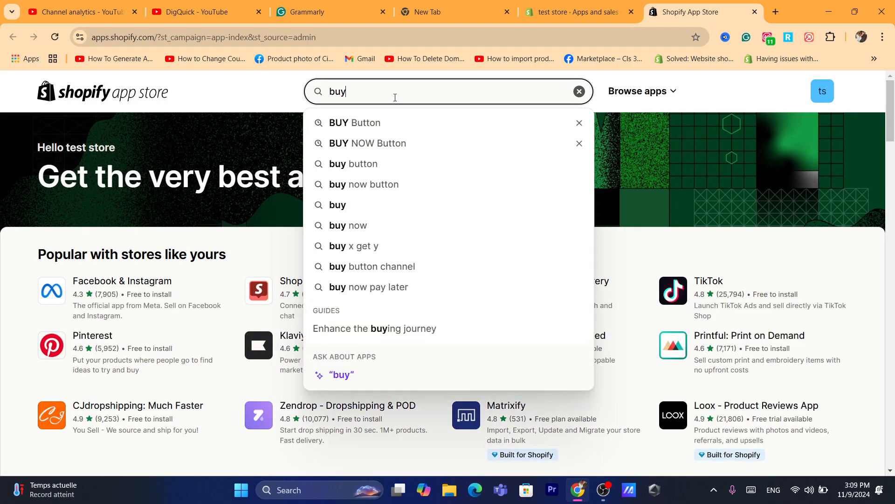
pyautogui.click(370, 122)
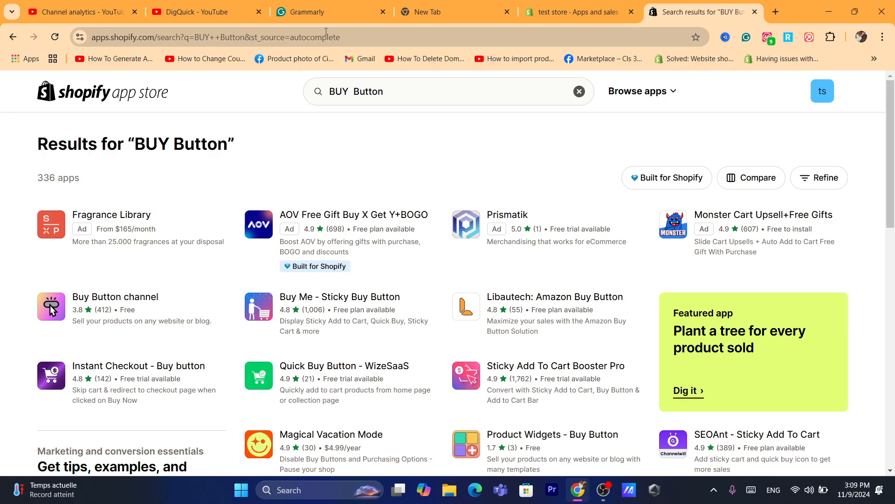
# - Open the Buy Button channel listing from the search results and install the app on the store
pyautogui.click(326, 32)
pyautogui.write('shopify')
pyautogui.press('Return')
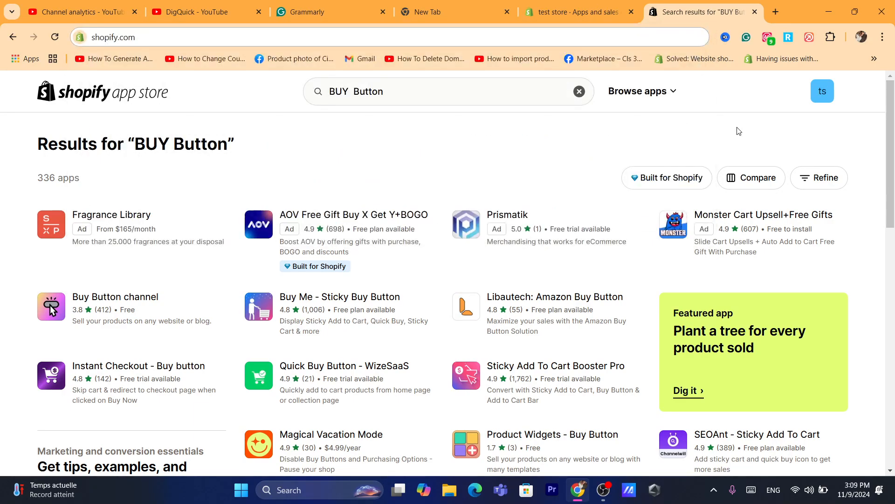
pyautogui.moveTo(894, 131); pyautogui.dragTo(894, 150)
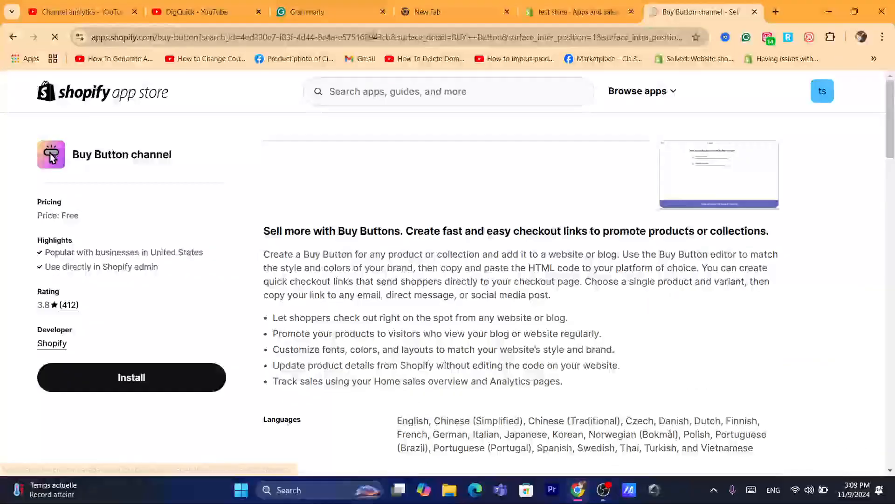
pyautogui.click(373, 36)
pyautogui.write('s')
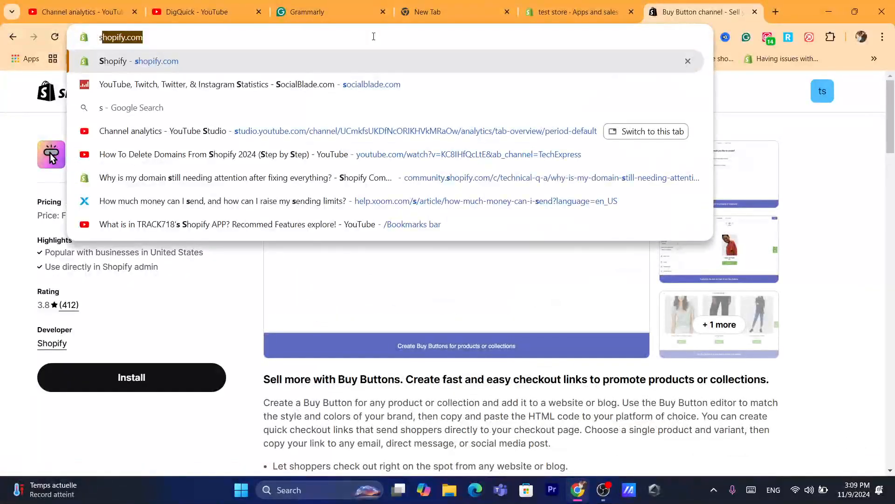
pyautogui.click(187, 338)
pyautogui.click(159, 381)
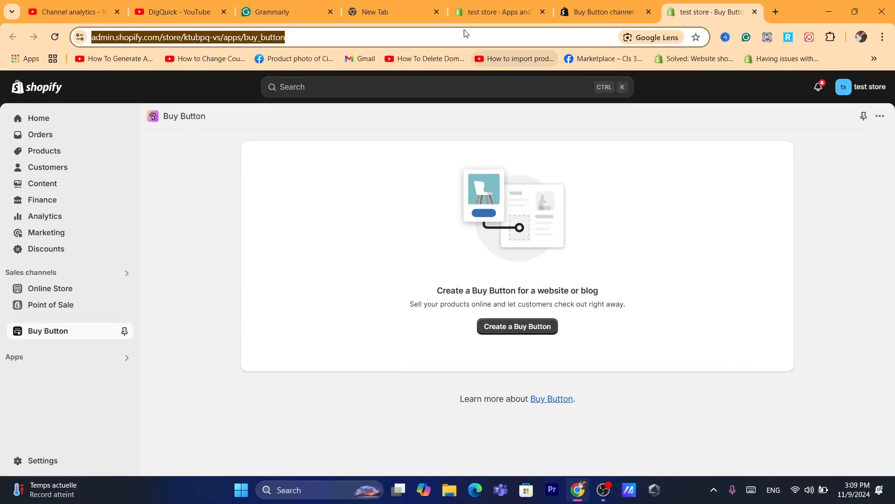
pyautogui.write('s')
pyautogui.press('Return')
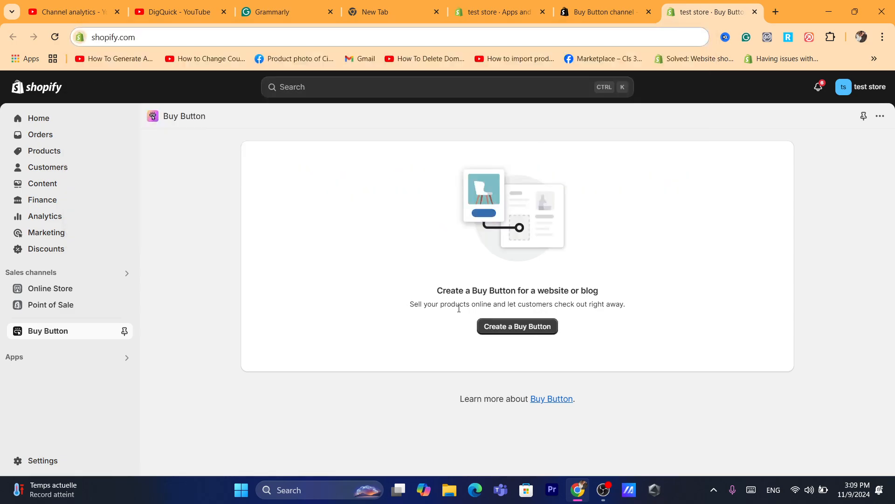
pyautogui.moveTo(599, 290); pyautogui.dragTo(521, 300)
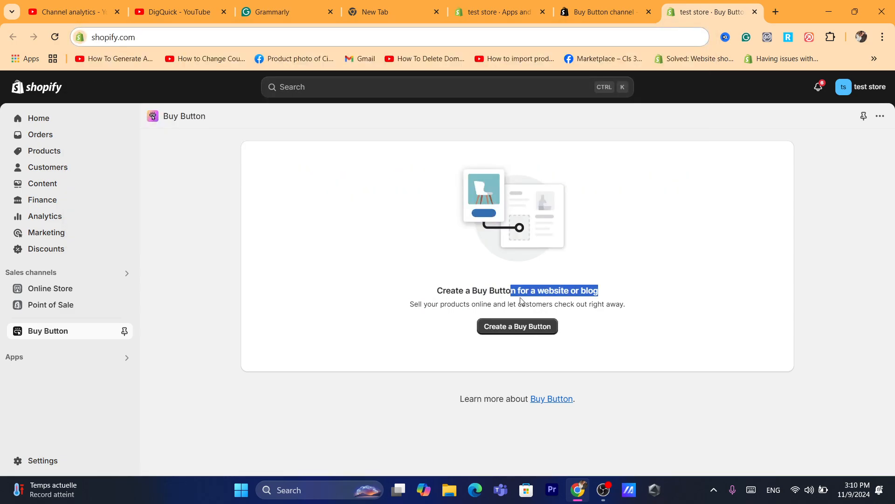
pyautogui.click(591, 298)
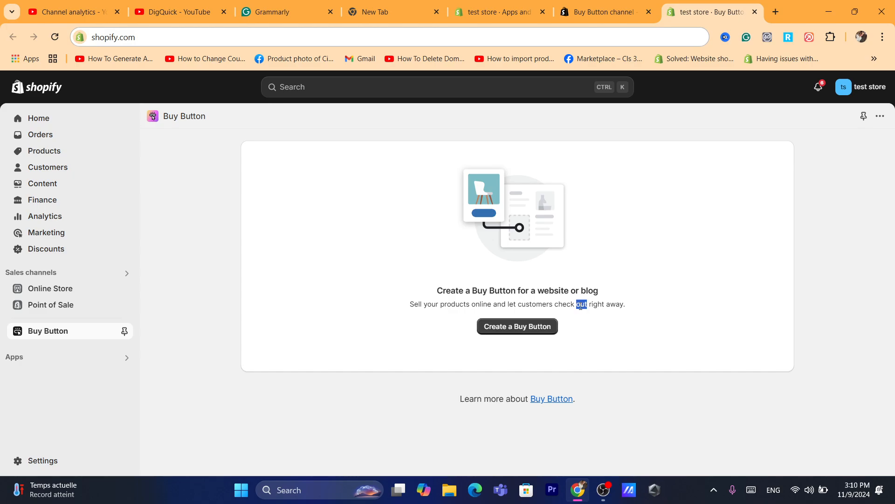
# - Create a Product Buy Button for the GOLDEN HOUR Men's Watches product
pyautogui.click(501, 334)
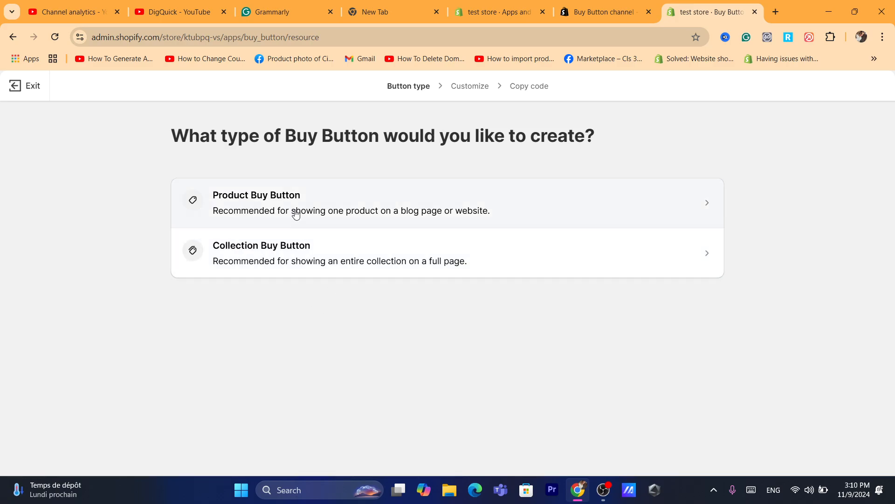
pyautogui.click(231, 207)
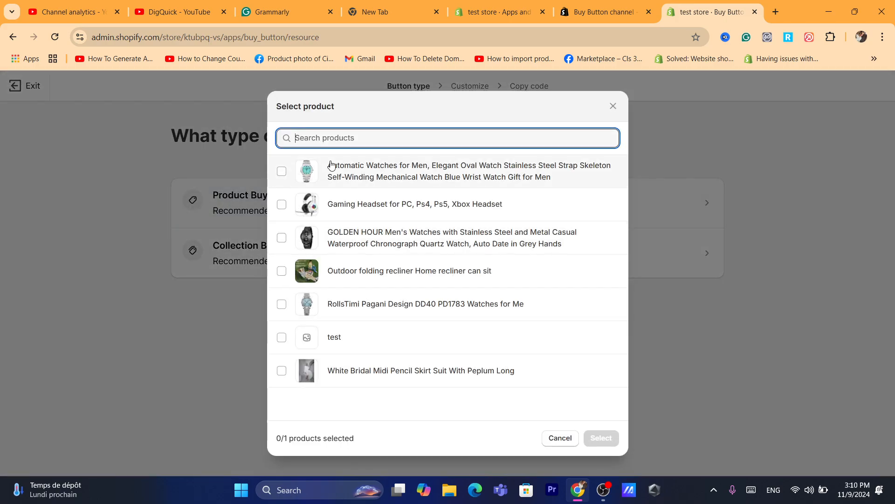
pyautogui.click(281, 238)
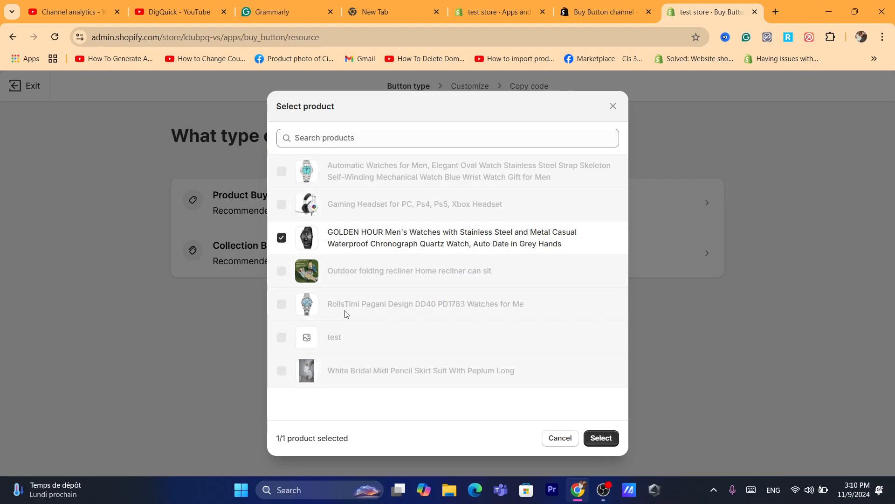
pyautogui.click(603, 438)
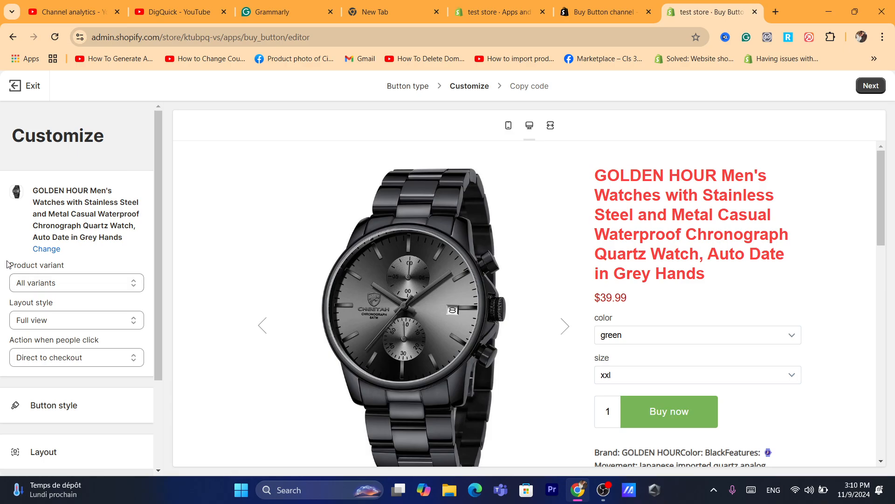
# - Review the product variant choices for the Buy Button and keep All variants selected
pyautogui.moveTo(7, 265); pyautogui.dragTo(73, 269)
pyautogui.click(76, 271)
pyautogui.click(87, 280)
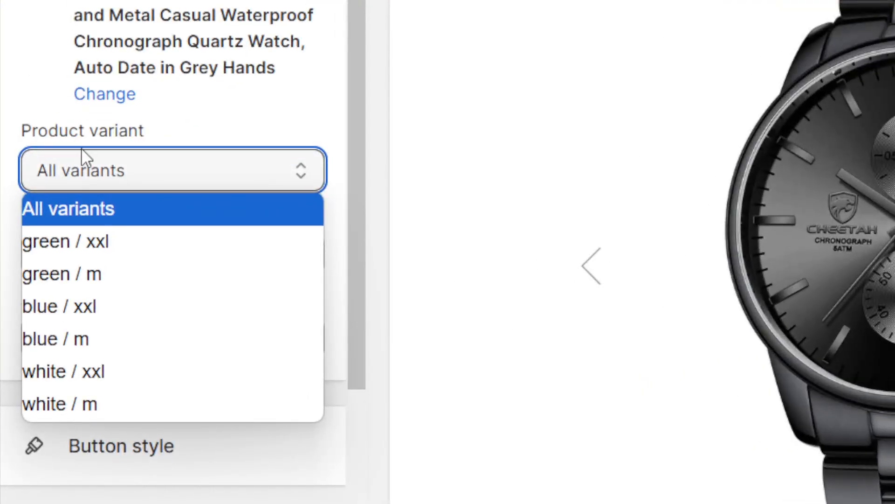
pyautogui.click(44, 284)
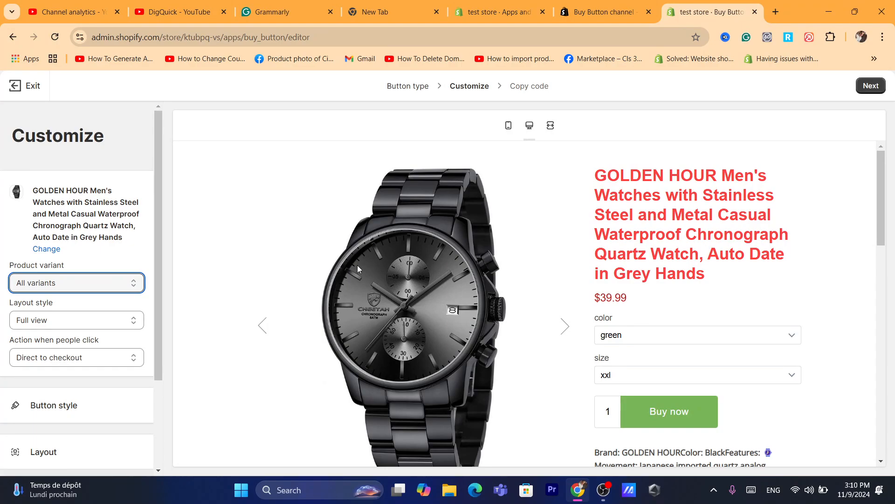
pyautogui.hotkey('ctrl', 'l')
pyautogui.write('s')
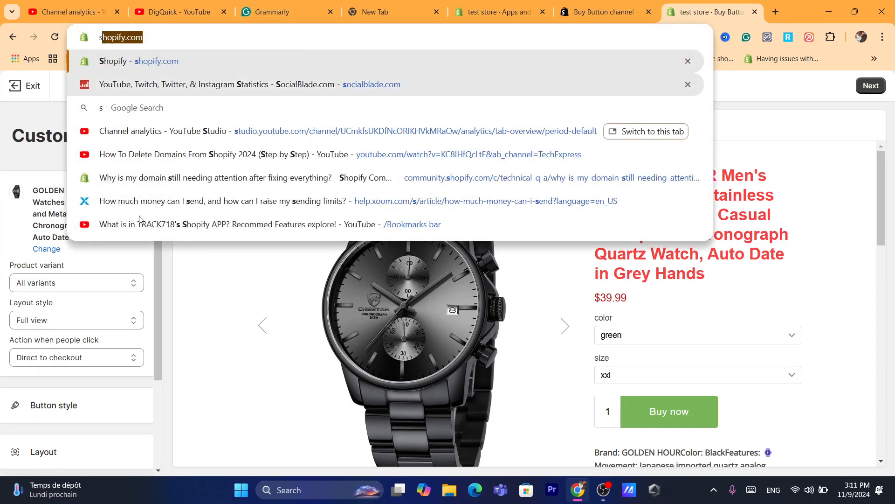
pyautogui.click(43, 289)
pyautogui.click(36, 305)
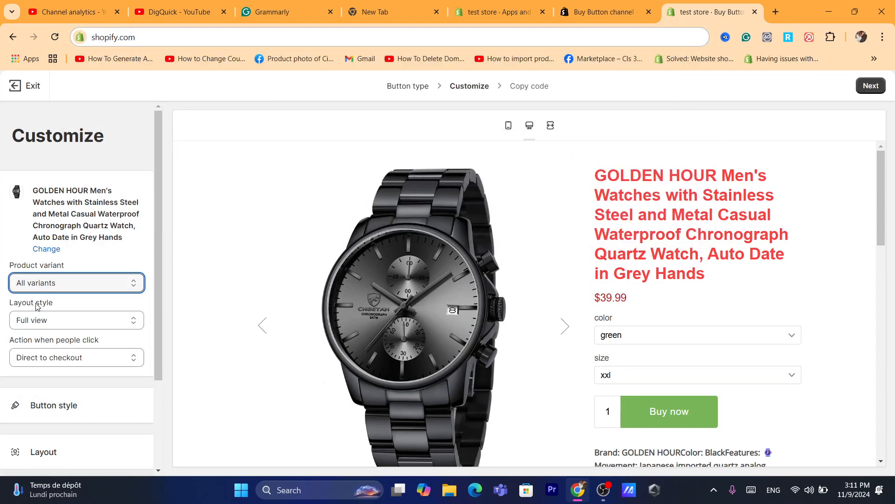
# - Try the Basic and Classic layout styles in the preview and return the layout style to Full view
pyautogui.click(46, 324)
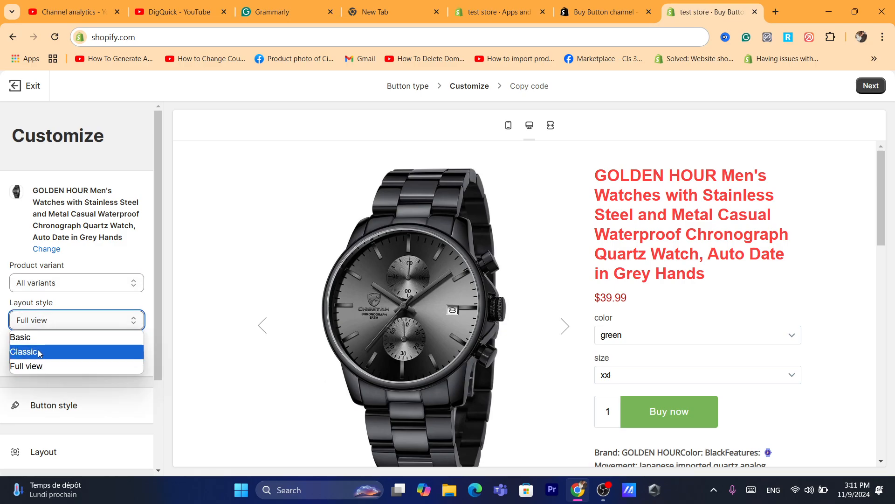
pyautogui.click(48, 334)
pyautogui.click(46, 321)
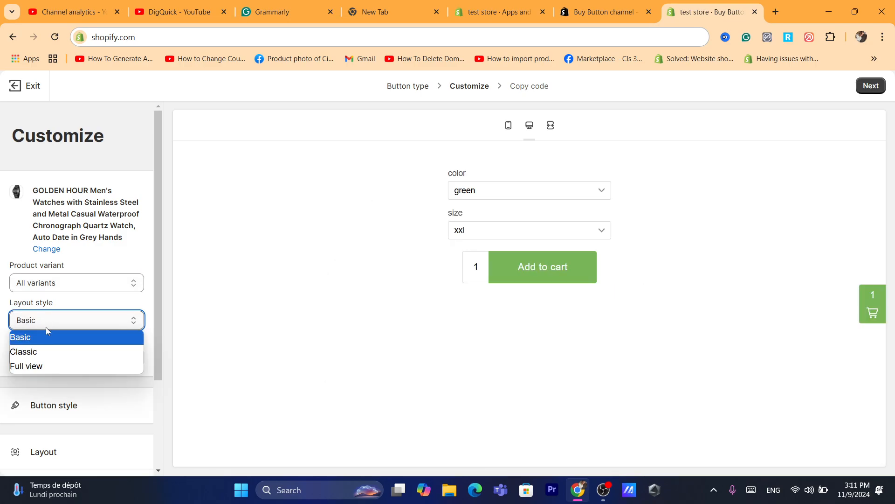
pyautogui.click(37, 352)
pyautogui.click(71, 320)
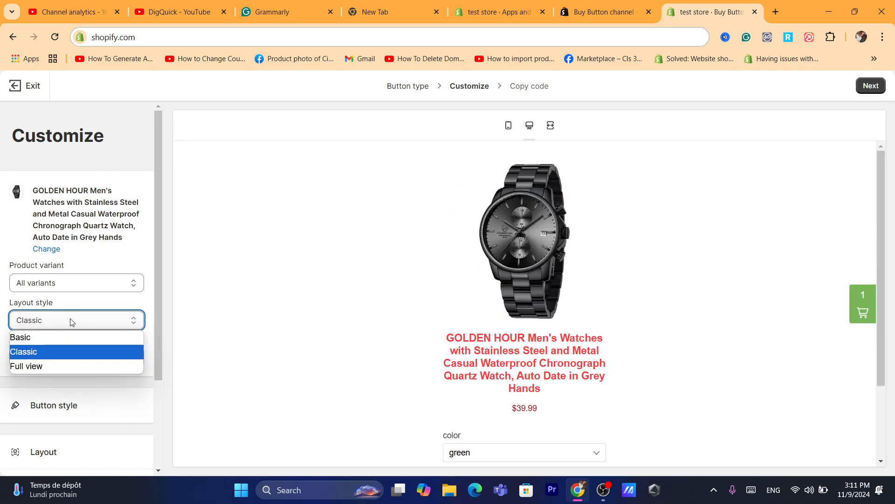
pyautogui.click(32, 366)
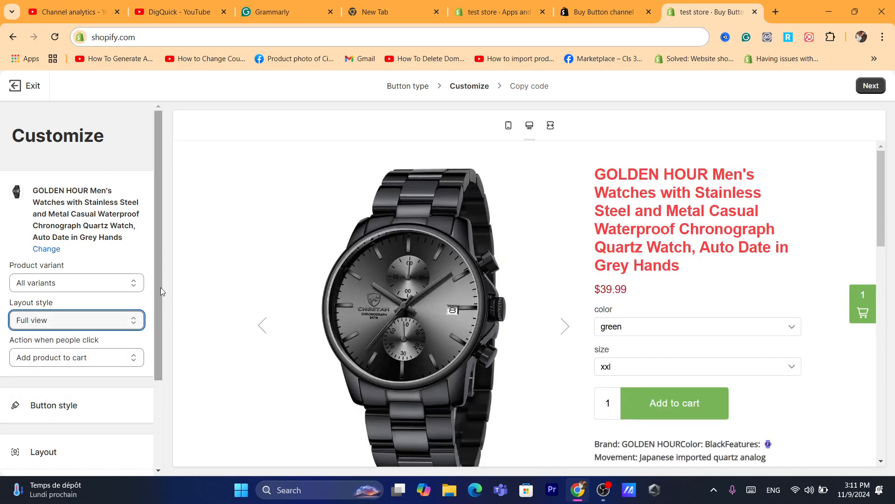
# - Compare the Add product to cart action in the preview and set the action when people click to Direct to checkout
pyautogui.moveTo(157, 284); pyautogui.dragTo(176, 368)
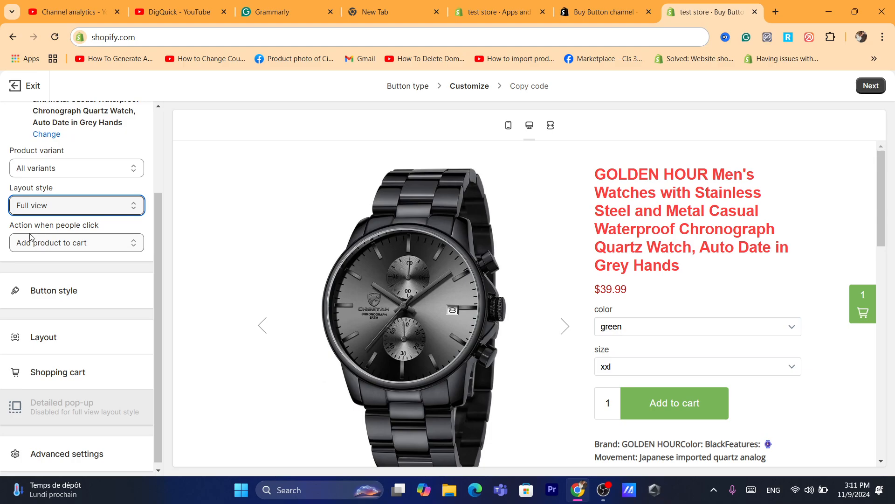
pyautogui.click(75, 245)
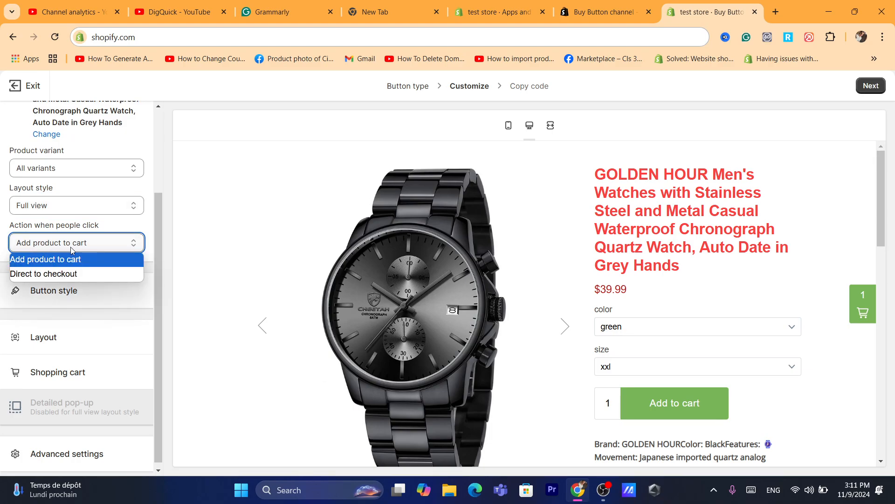
pyautogui.click(43, 274)
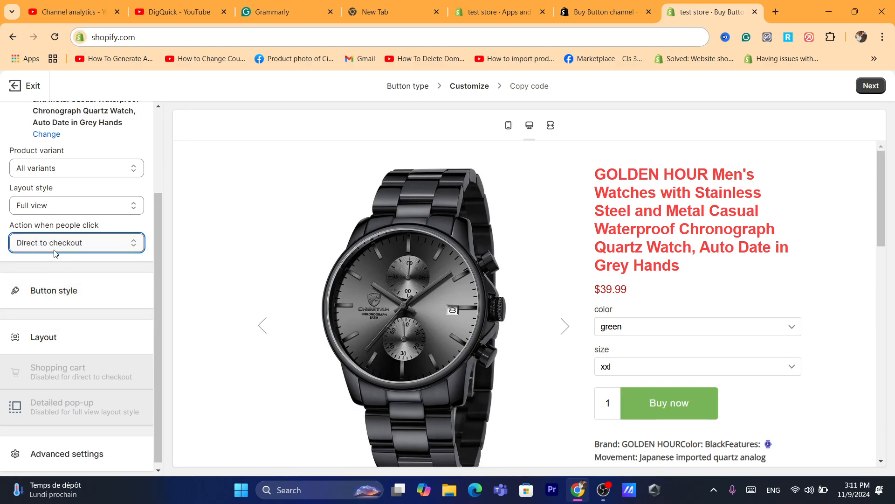
pyautogui.click(30, 251)
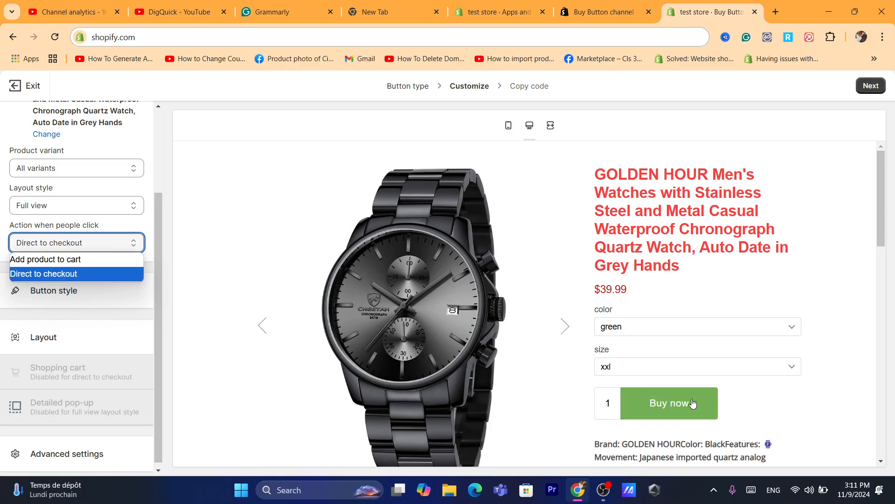
pyautogui.click(90, 260)
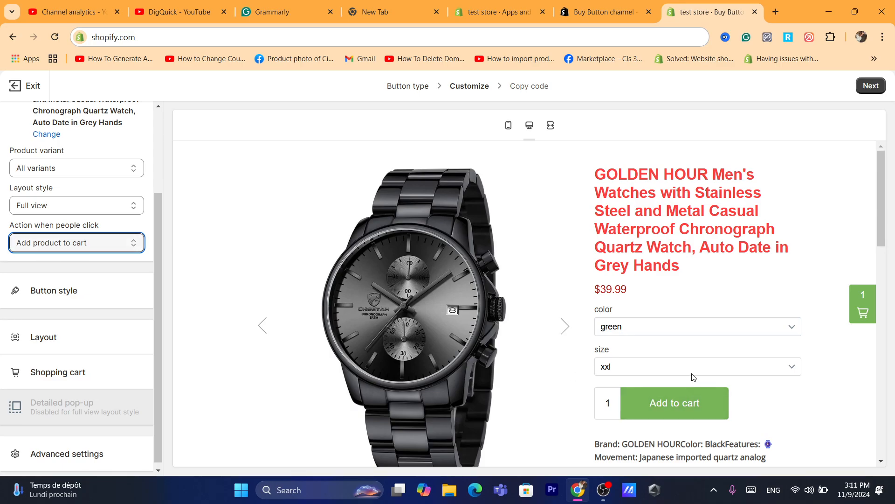
pyautogui.click(122, 241)
pyautogui.click(53, 276)
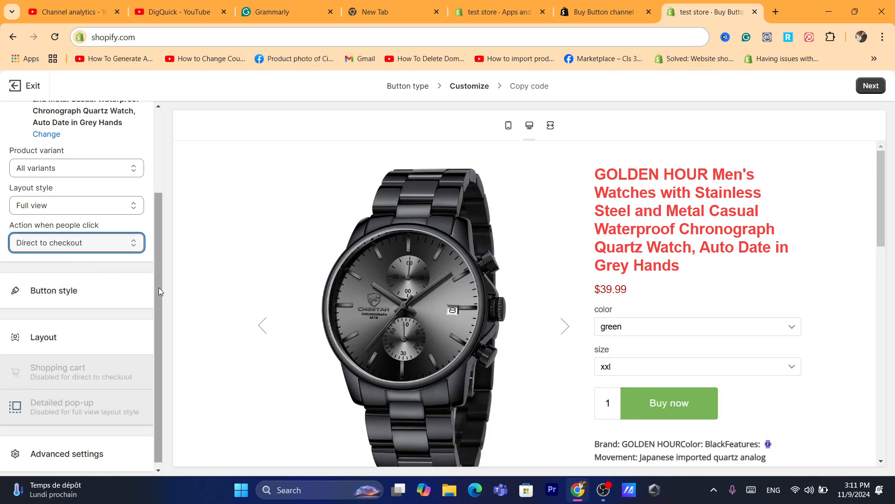
# - Open the Button style settings of the Buy Button
pyautogui.scroll(-1, 159, 288)
pyautogui.click(70, 297)
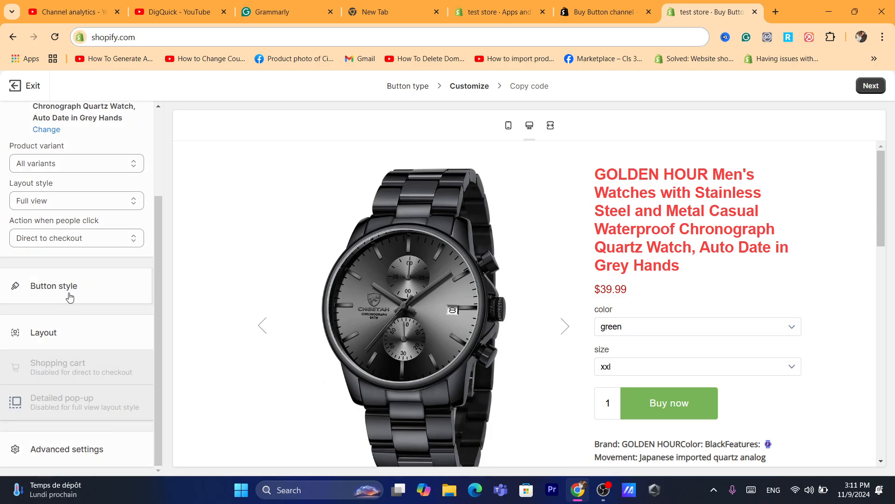
pyautogui.click(15, 117)
pyautogui.click(66, 289)
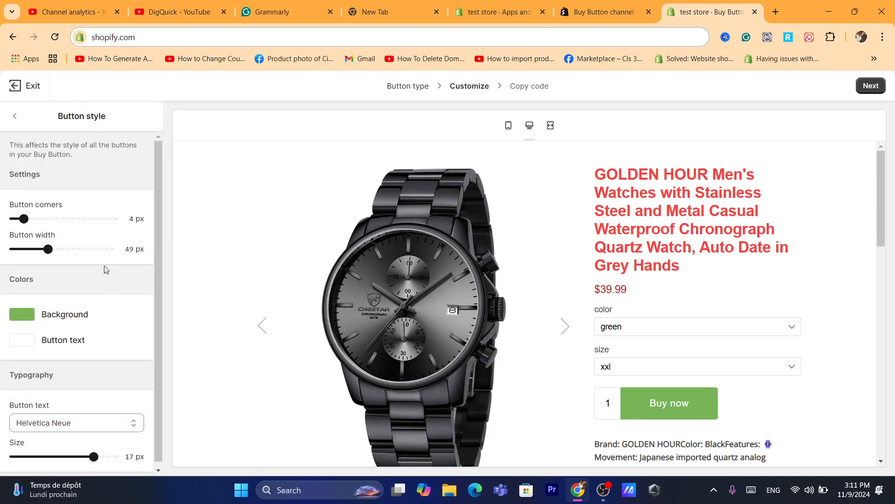
# - Round the Buy Button's corners to 31 px and set the button width to 92 px
pyautogui.moveTo(25, 216); pyautogui.dragTo(91, 215)
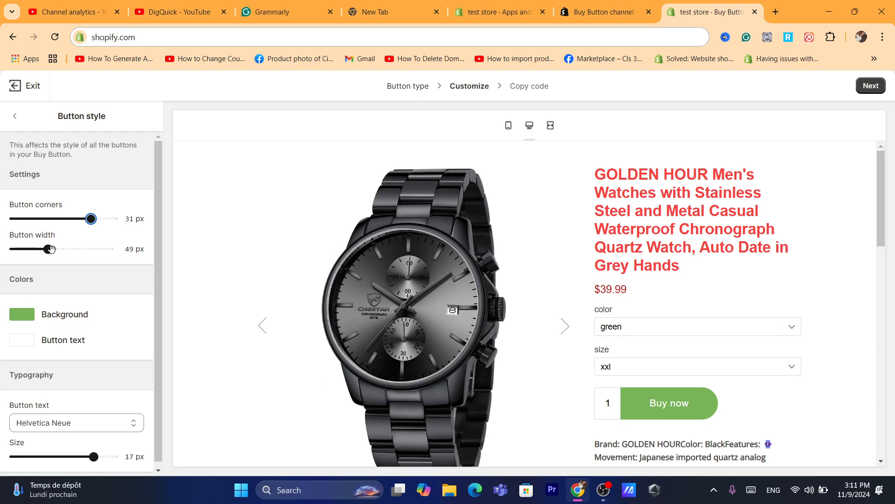
pyautogui.moveTo(48, 249); pyautogui.dragTo(78, 252)
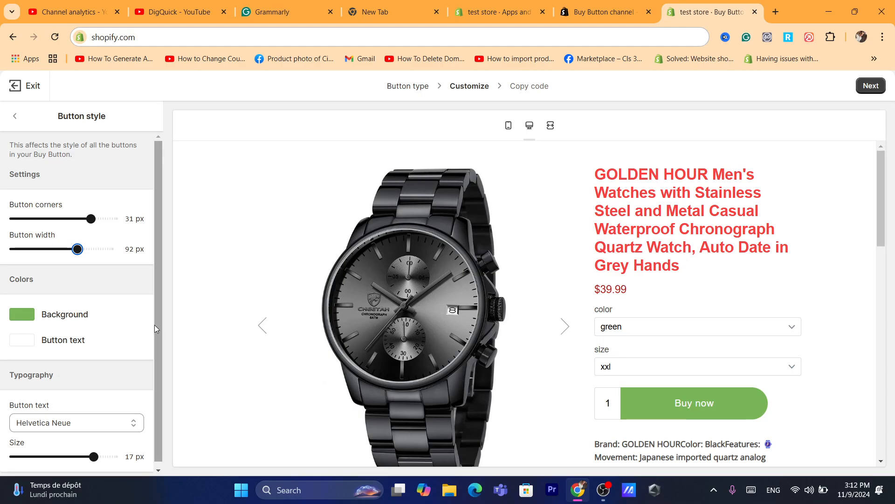
# - Change the Buy Button's text color to red, #e42828
pyautogui.scroll(-1, 106, 349)
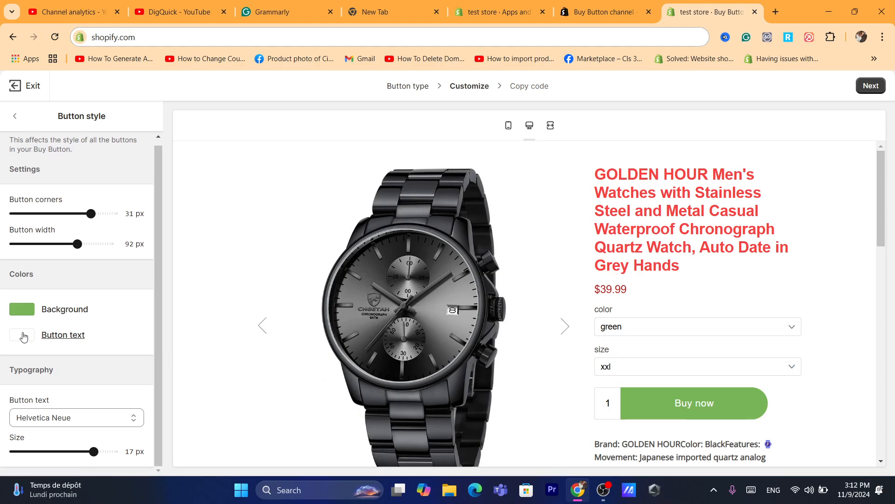
pyautogui.click(22, 335)
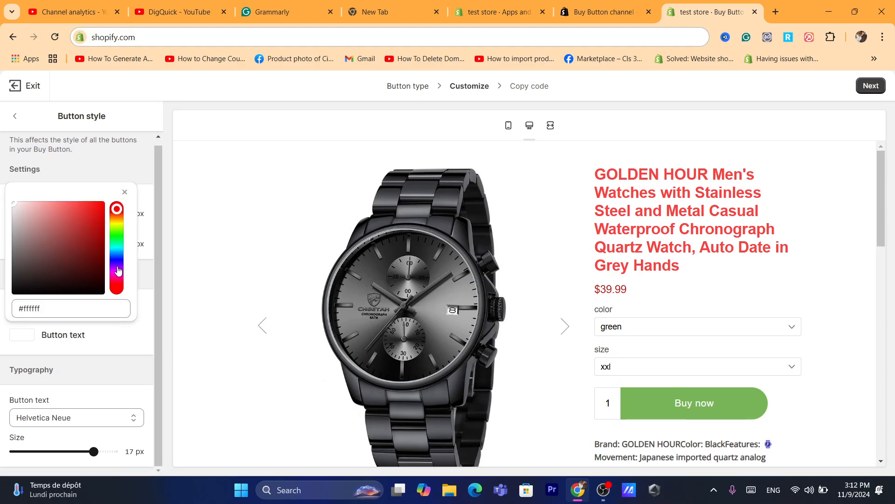
pyautogui.moveTo(118, 271); pyautogui.dragTo(117, 296)
pyautogui.click(153, 352)
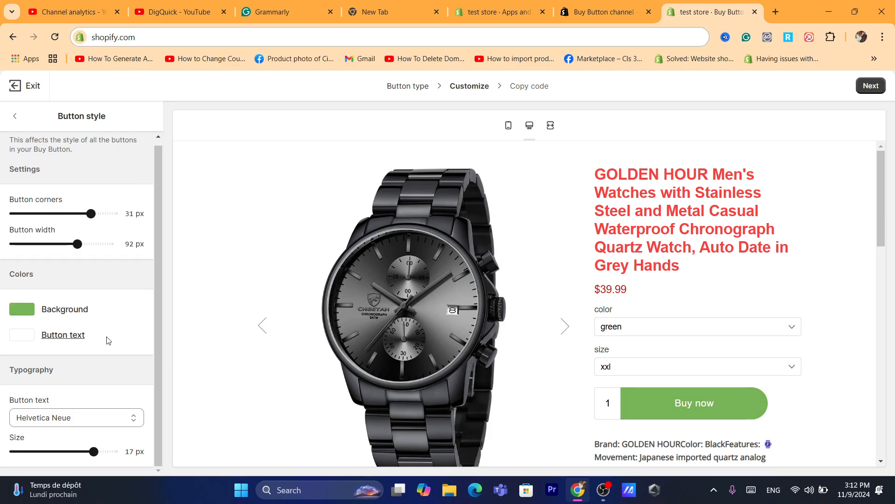
pyautogui.click(22, 346)
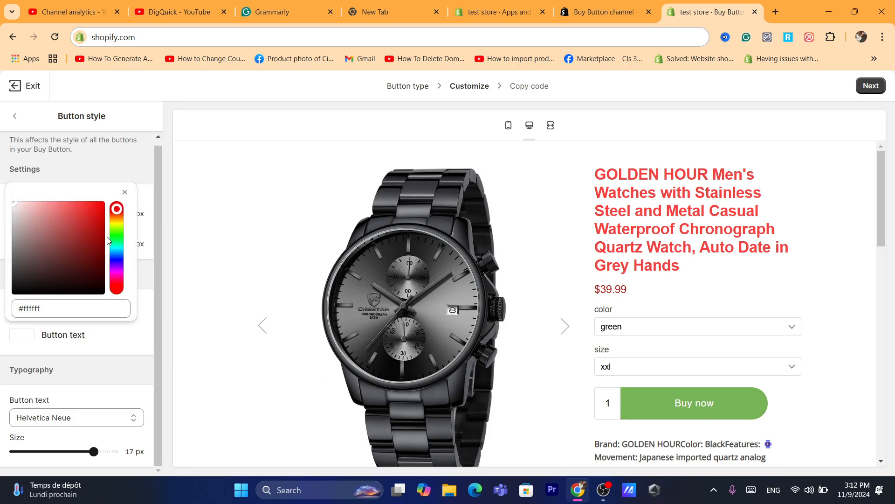
pyautogui.moveTo(83, 217); pyautogui.dragTo(89, 212)
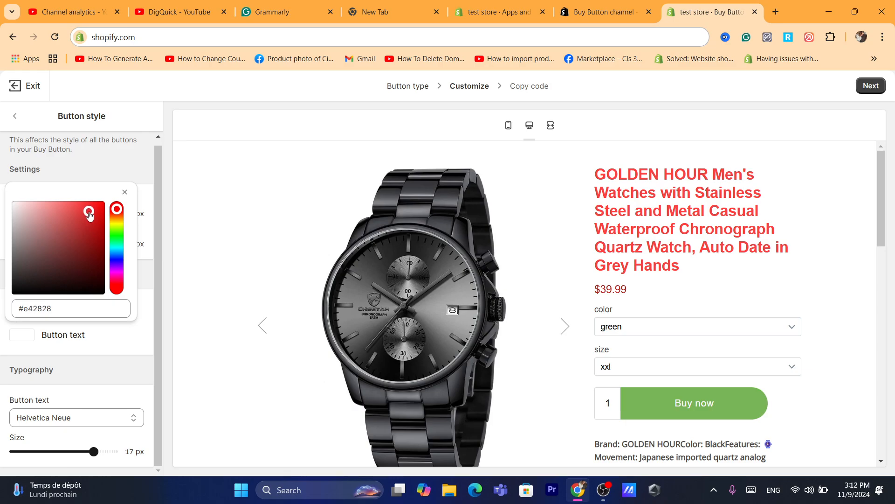
pyautogui.click(134, 340)
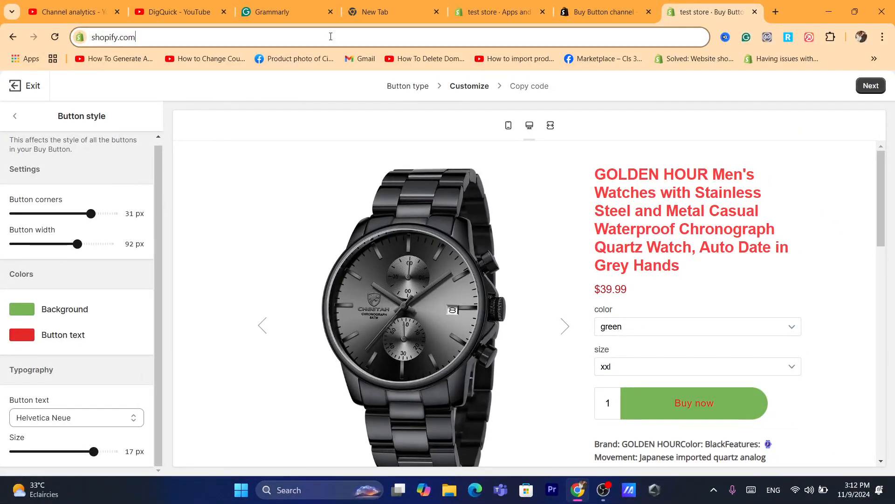
pyautogui.click(331, 36)
pyautogui.write('s')
pyautogui.click(141, 385)
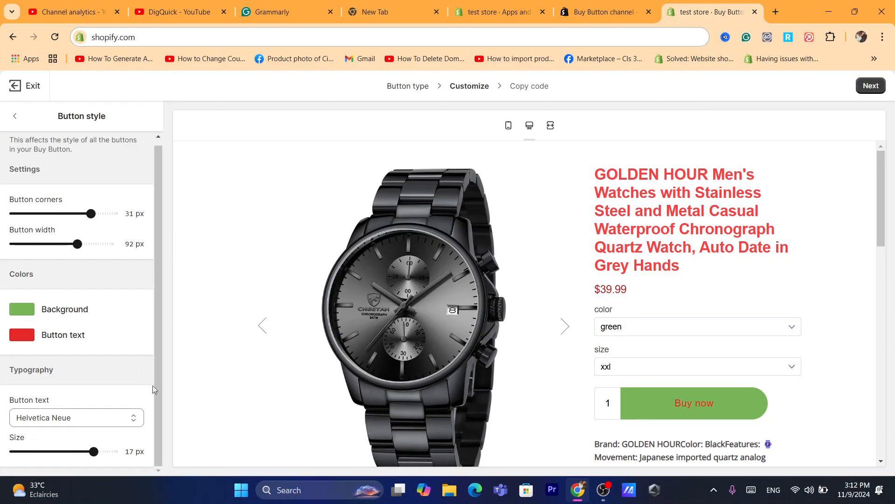
# - Try Montserrat for the button text, choose Lato Bold as the font instead, and set its size to 18 px
pyautogui.click(53, 414)
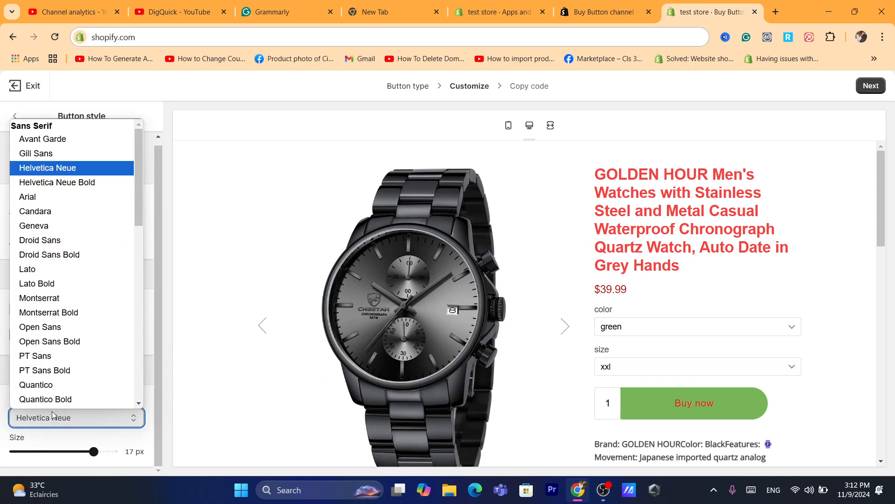
pyautogui.click(42, 296)
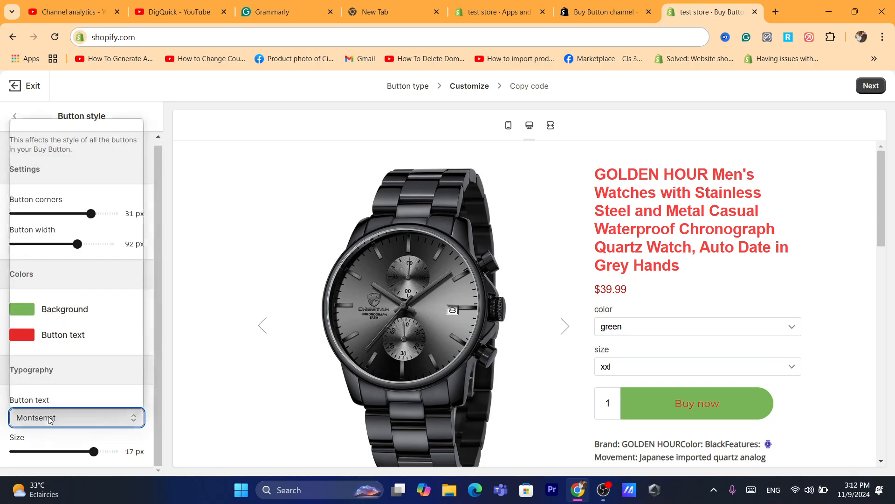
pyautogui.click(72, 413)
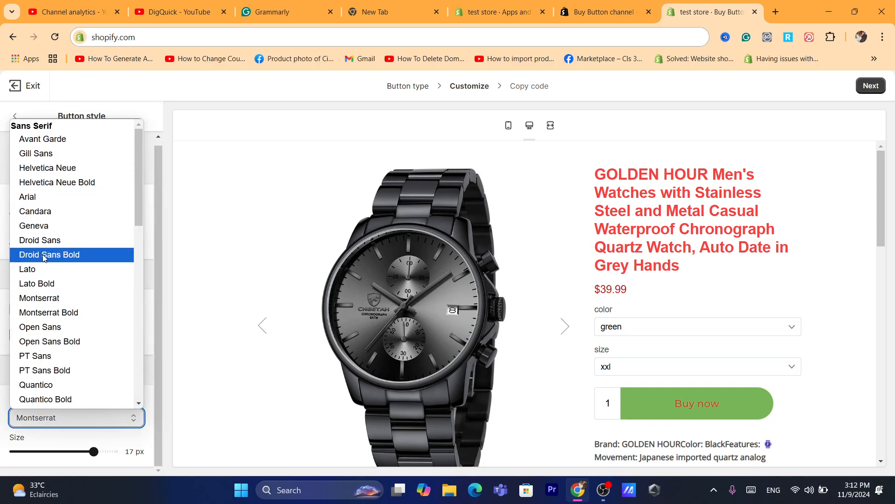
pyautogui.click(52, 285)
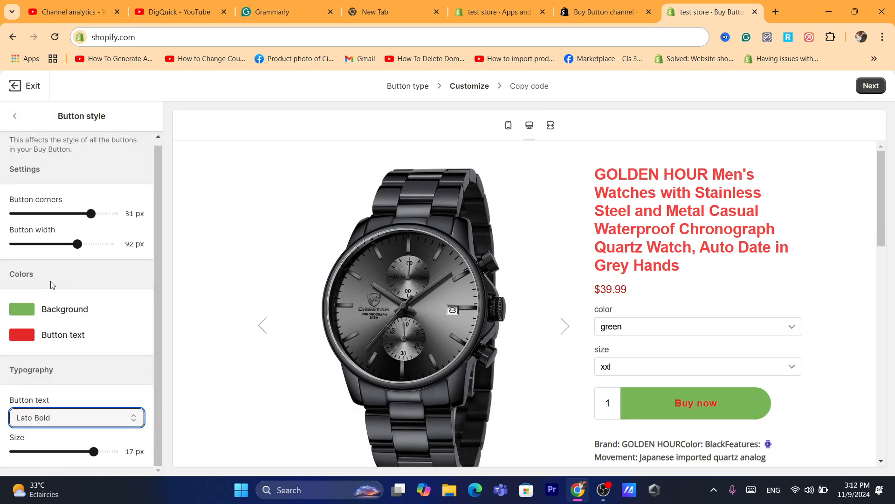
pyautogui.moveTo(94, 451); pyautogui.dragTo(48, 450)
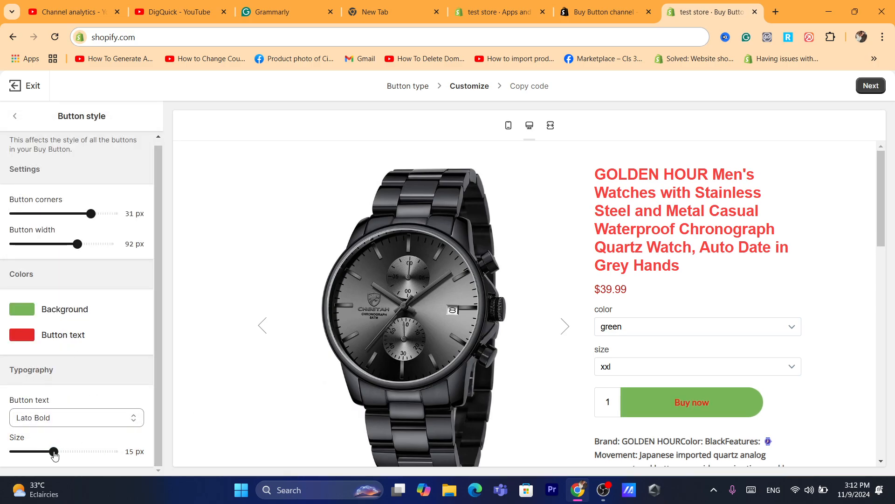
pyautogui.moveTo(54, 451); pyautogui.dragTo(113, 451)
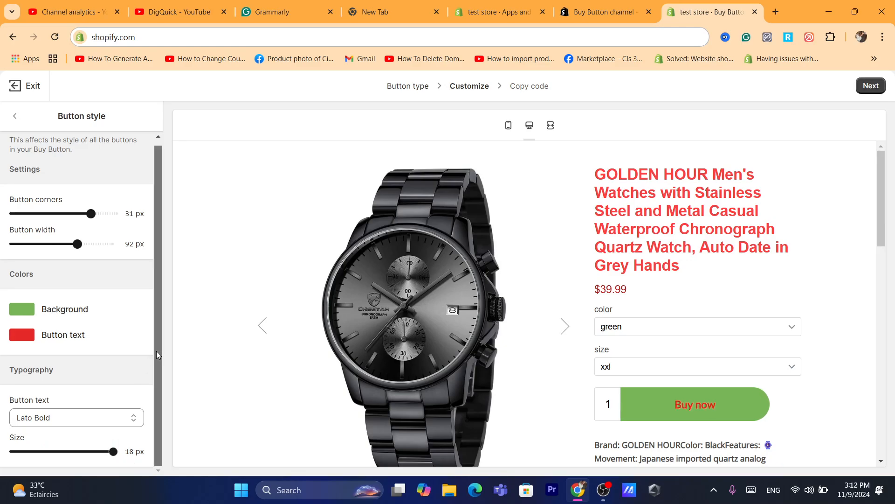
# - In the advanced settings, set the checkout behaviour to Redirect in the same tab and proceed to the Copy code stage
pyautogui.click(16, 116)
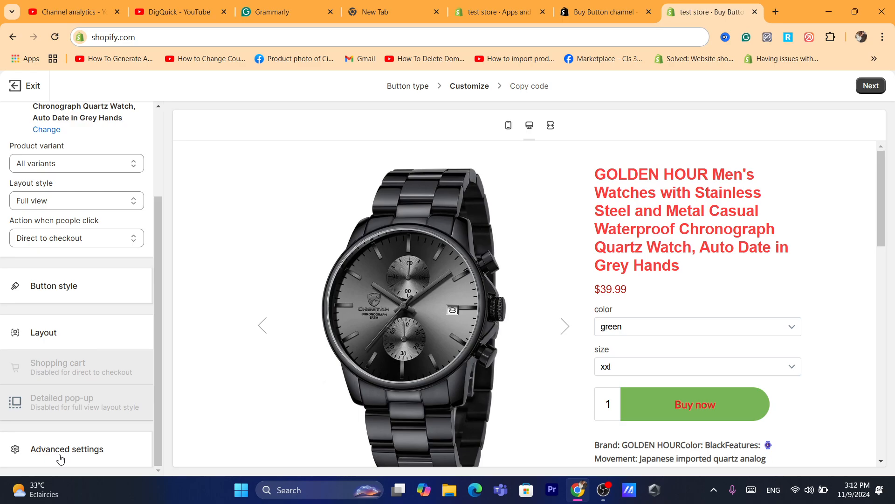
pyautogui.click(60, 459)
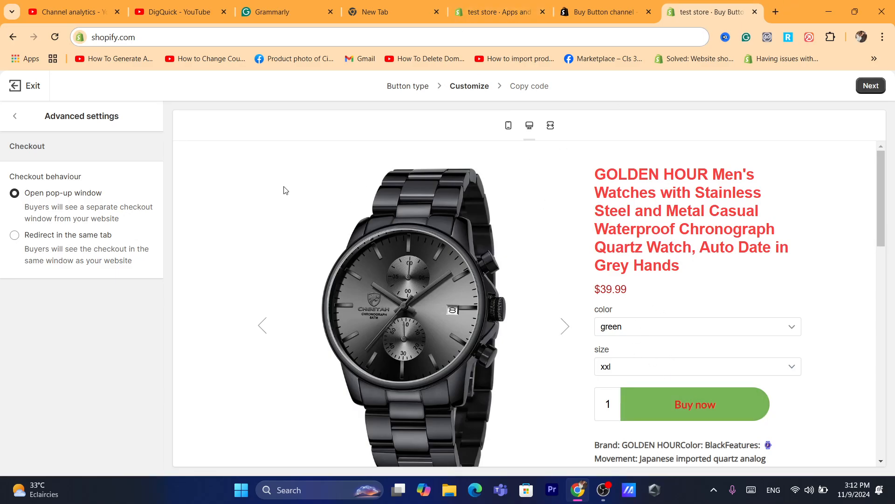
pyautogui.click(29, 238)
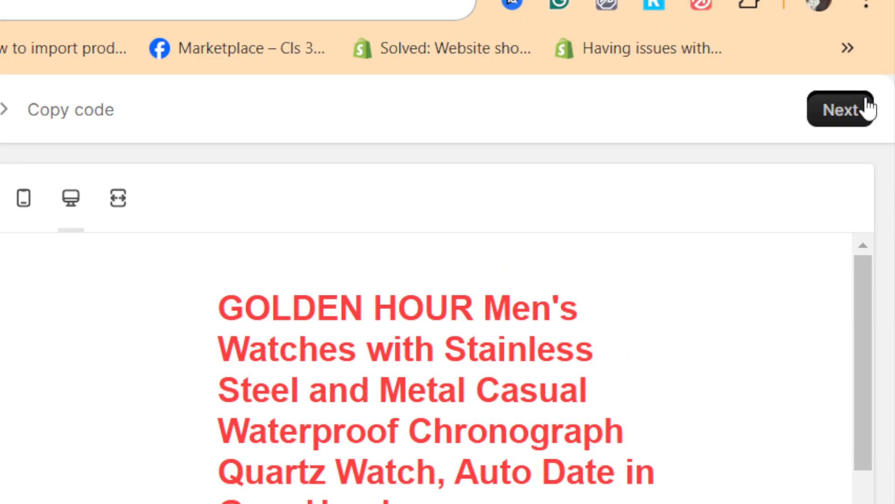
pyautogui.click(880, 85)
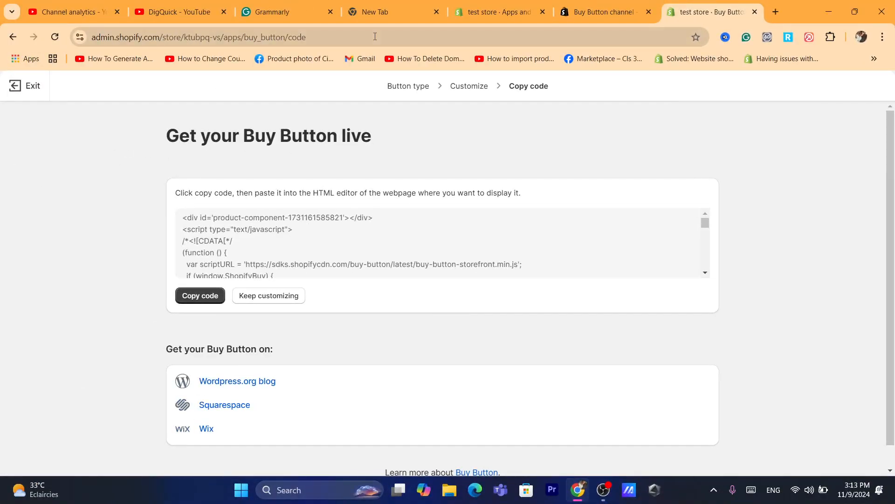
pyautogui.click(375, 37)
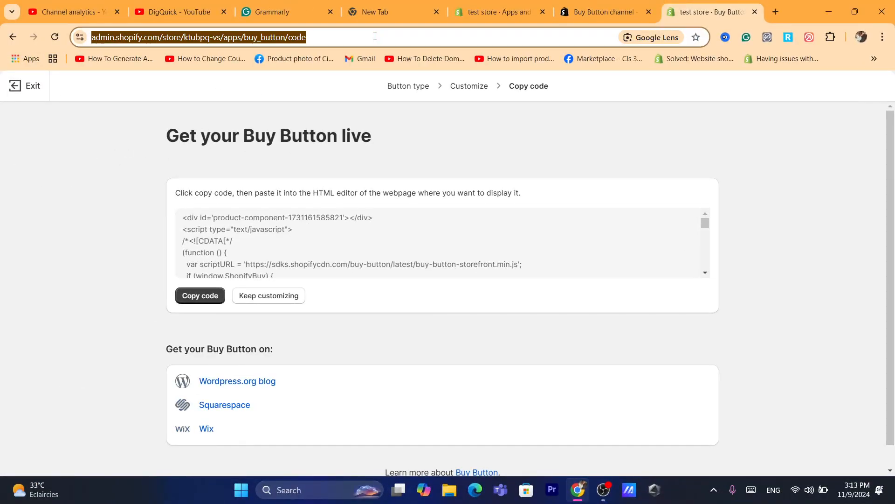
pyautogui.write('shopify.com')
pyautogui.press('Return')
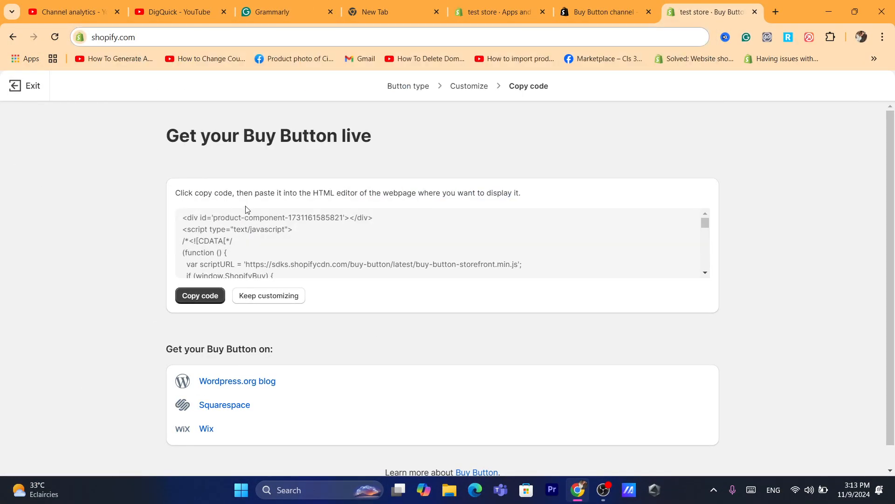
# - Copy the generated embed code of the Buy Button
pyautogui.moveTo(197, 136); pyautogui.dragTo(370, 135)
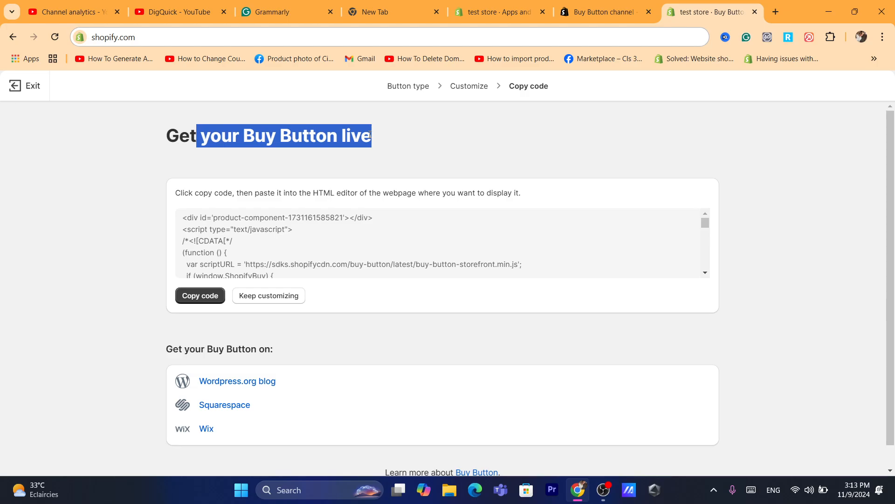
pyautogui.click(370, 136)
pyautogui.moveTo(173, 214); pyautogui.dragTo(311, 256)
pyautogui.click(341, 272)
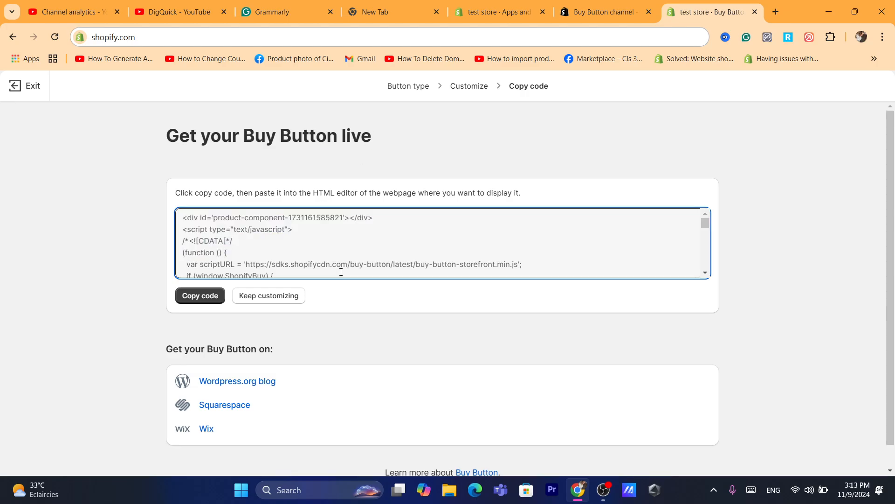
pyautogui.click(191, 305)
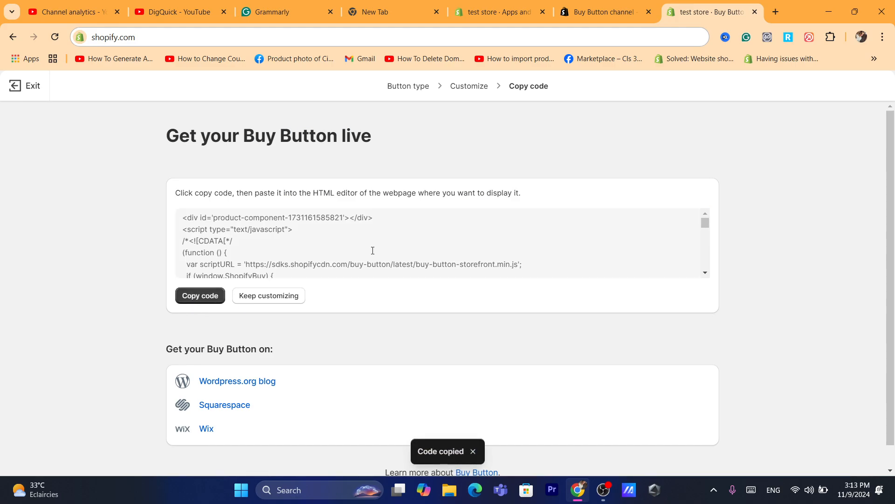
# - Switch to the test store admin and close its Apps and sales channels settings
pyautogui.click(494, 12)
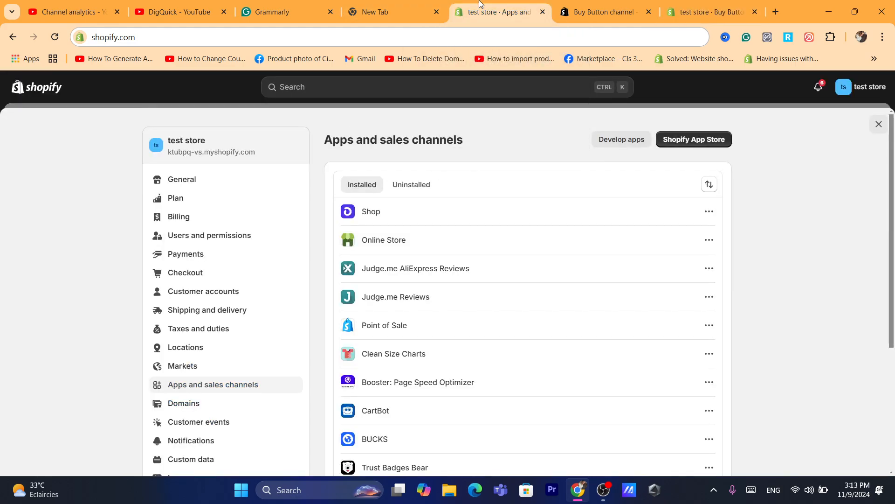
pyautogui.click(879, 124)
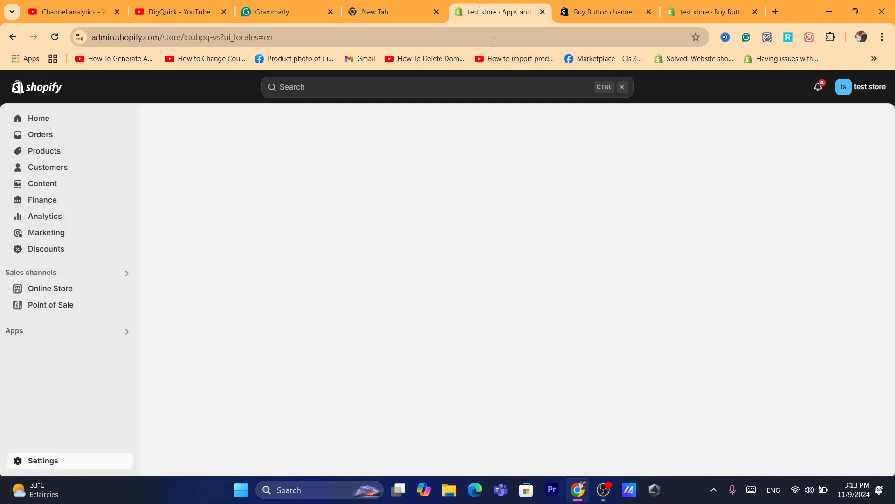
pyautogui.click(493, 37)
pyautogui.write('s')
pyautogui.click(258, 293)
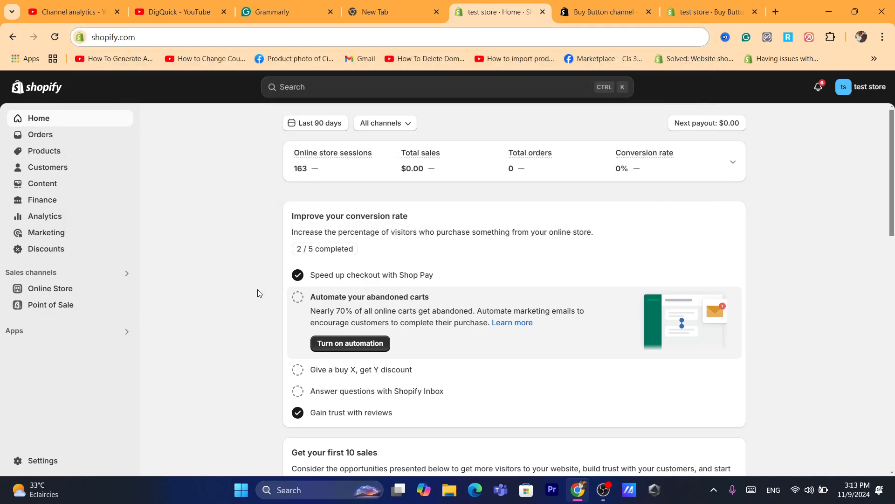
pyautogui.click(492, 41)
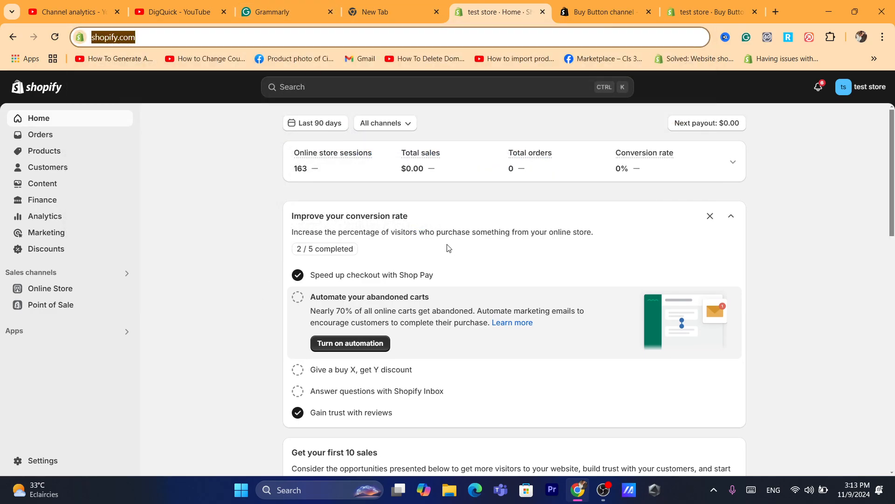
pyautogui.click(434, 240)
pyautogui.doubleClick(407, 237)
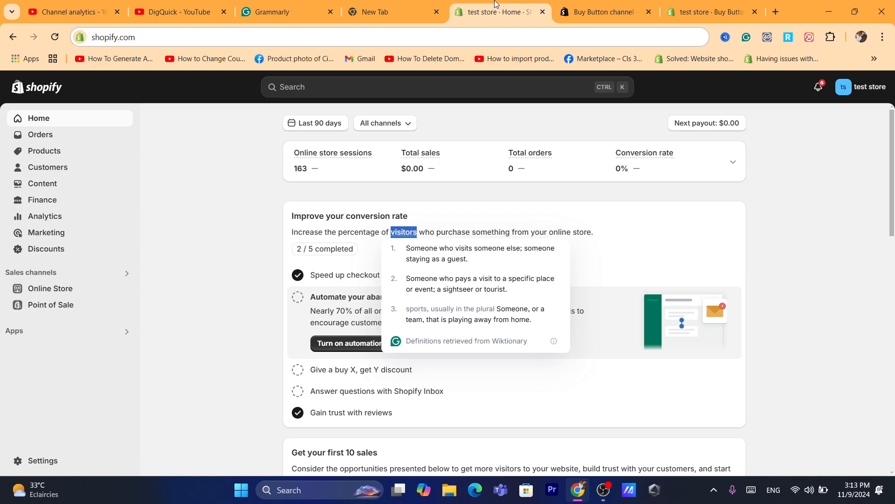
pyautogui.click(181, 256)
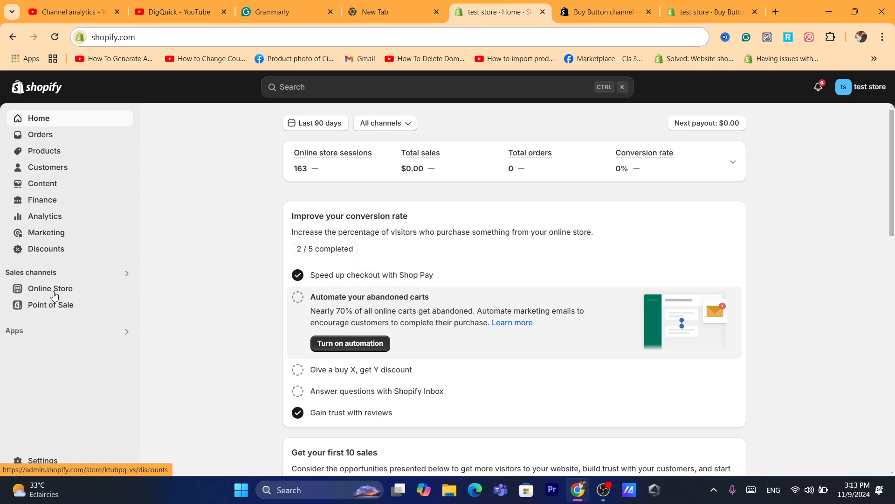
# - Open the Pages list of the Online Store sales channel
pyautogui.click(39, 469)
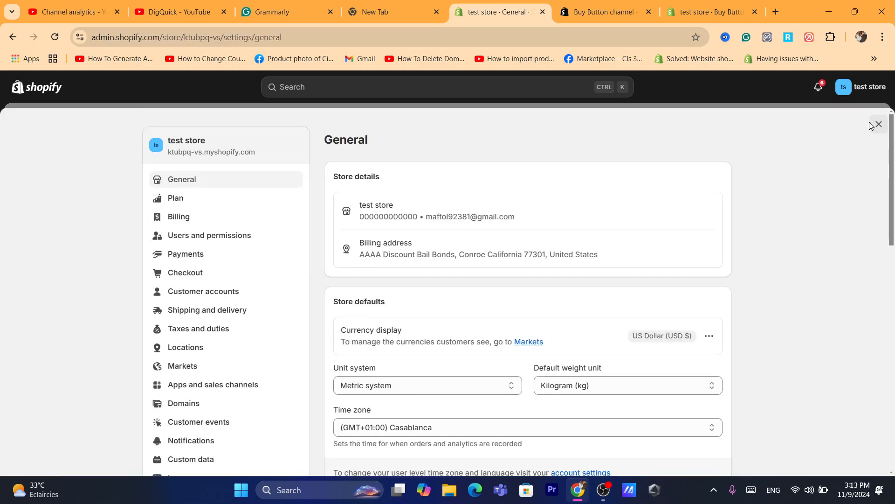
pyautogui.click(878, 125)
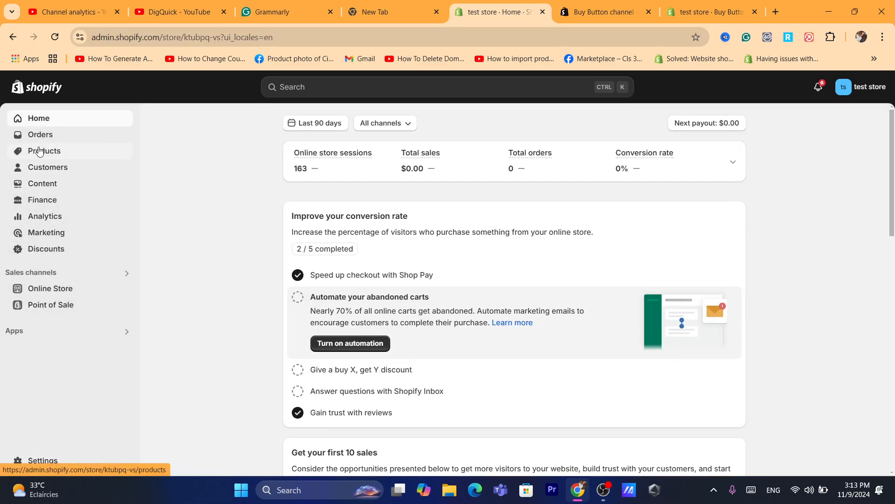
pyautogui.click(44, 289)
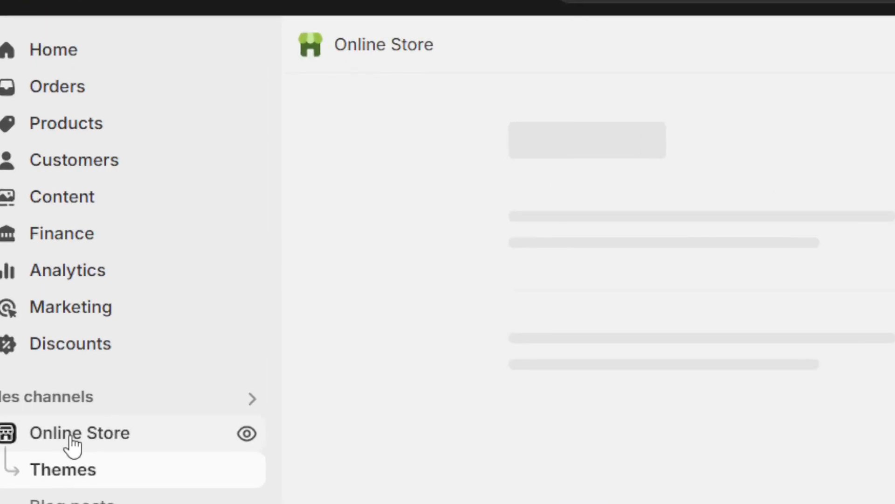
pyautogui.click(31, 339)
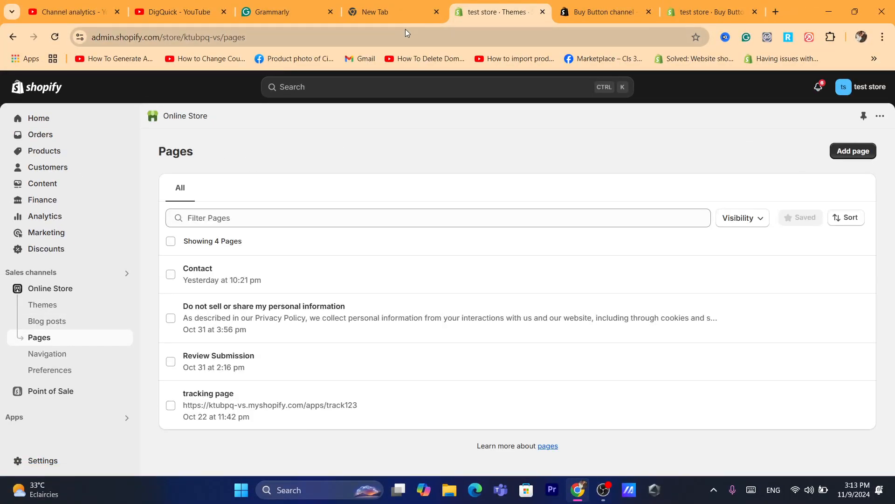
pyautogui.click(405, 30)
pyautogui.write('s')
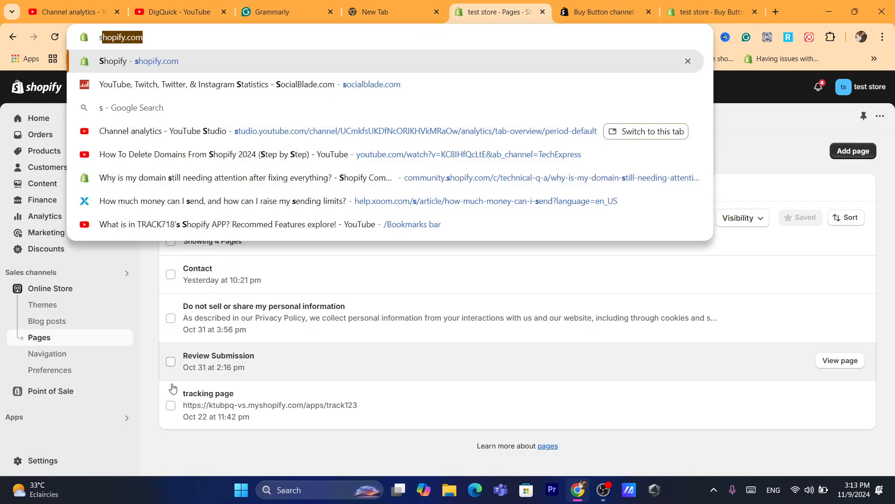
# - Open the Contact page for editing and place the cursor in its empty content area
pyautogui.click(200, 454)
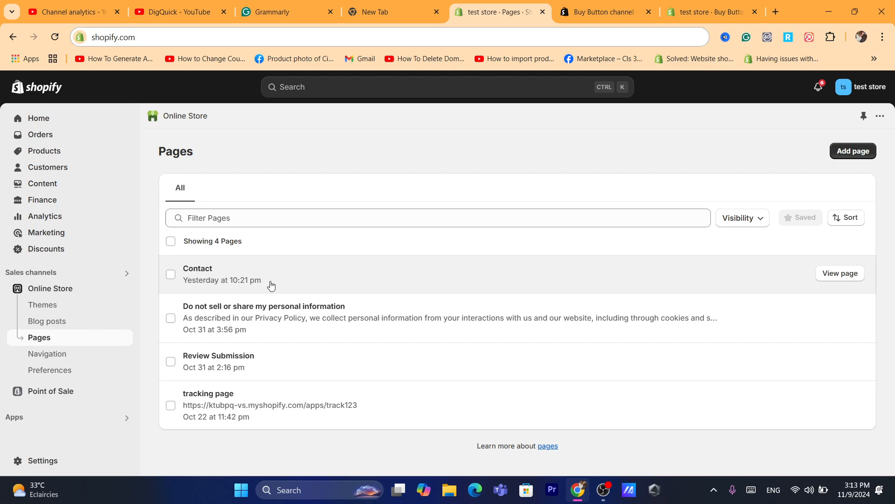
pyautogui.click(225, 282)
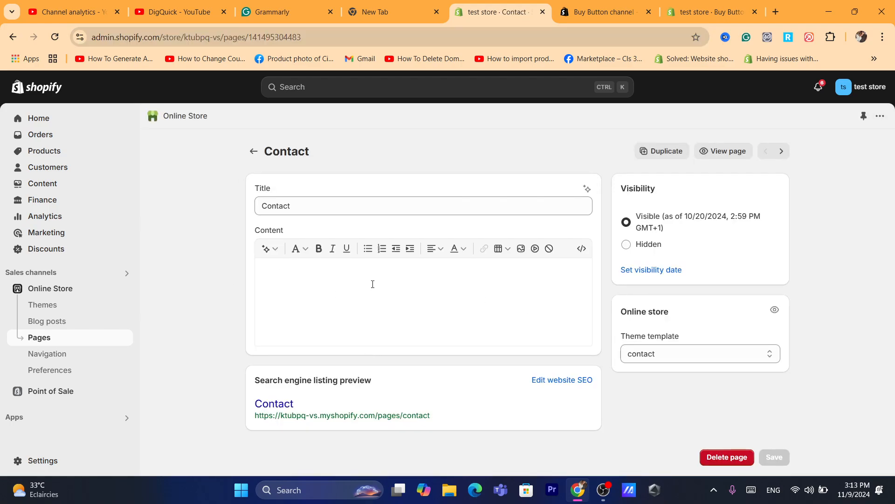
pyautogui.click(372, 284)
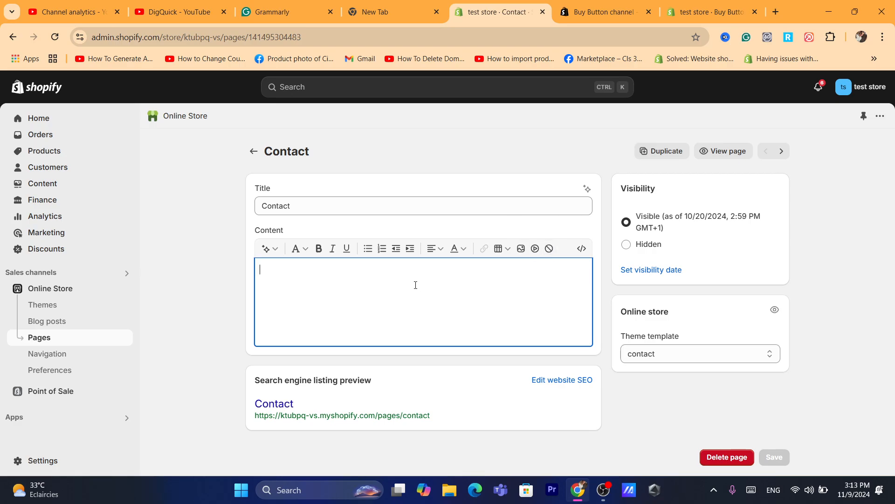
pyautogui.click(437, 45)
pyautogui.write('s')
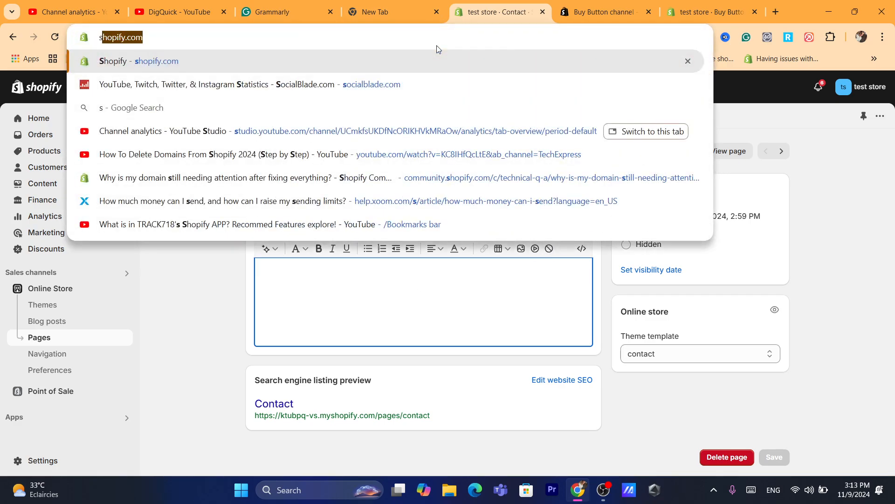
pyautogui.click(448, 270)
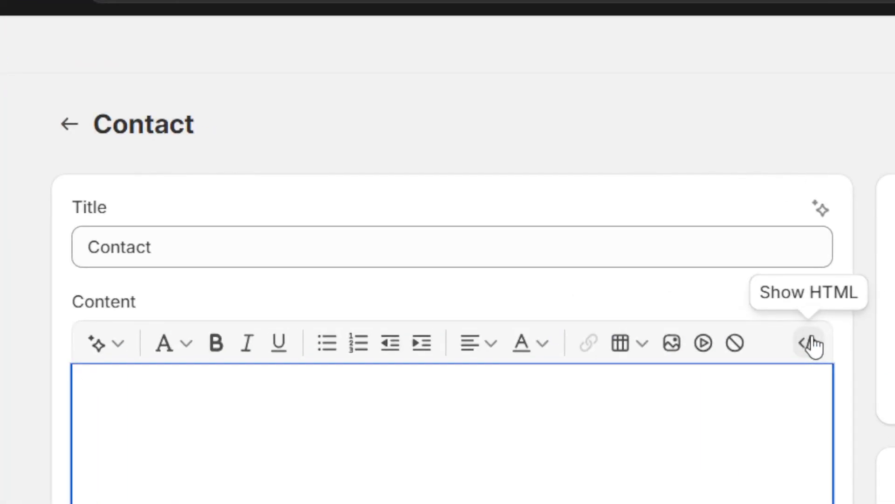
# - Paste the copied Buy Button embed code into the HTML source of the Contact page's content and save the page
pyautogui.click(583, 249)
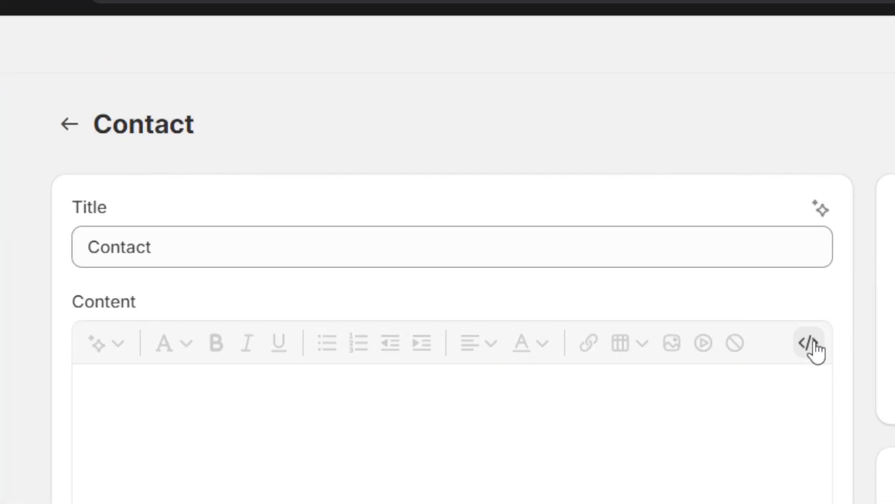
pyautogui.click(257, 427)
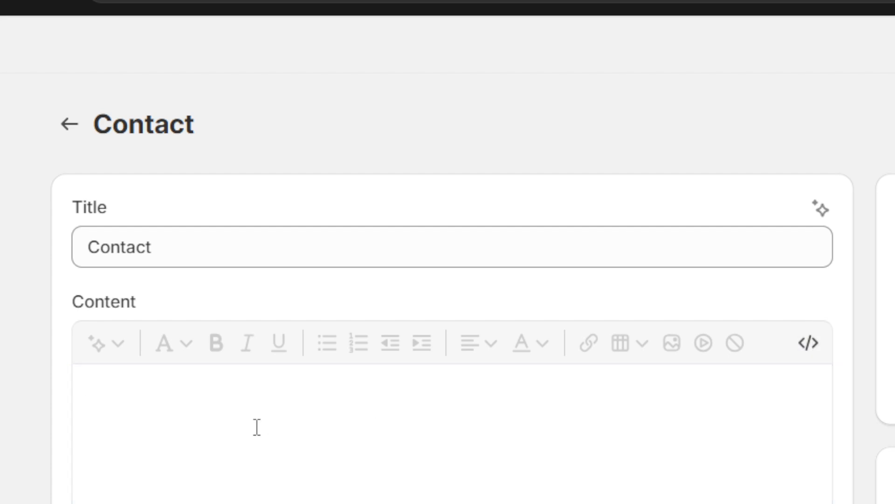
pyautogui.hotkey('ctrl', 'v')
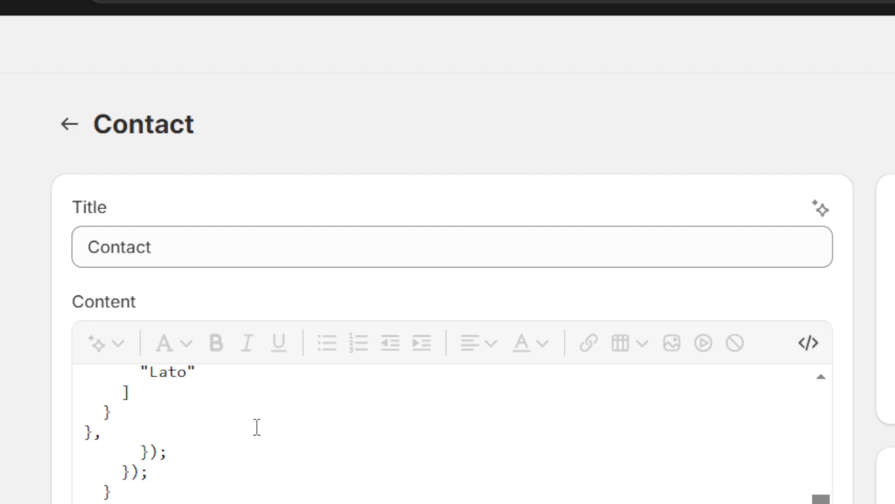
pyautogui.rightClick(256, 427)
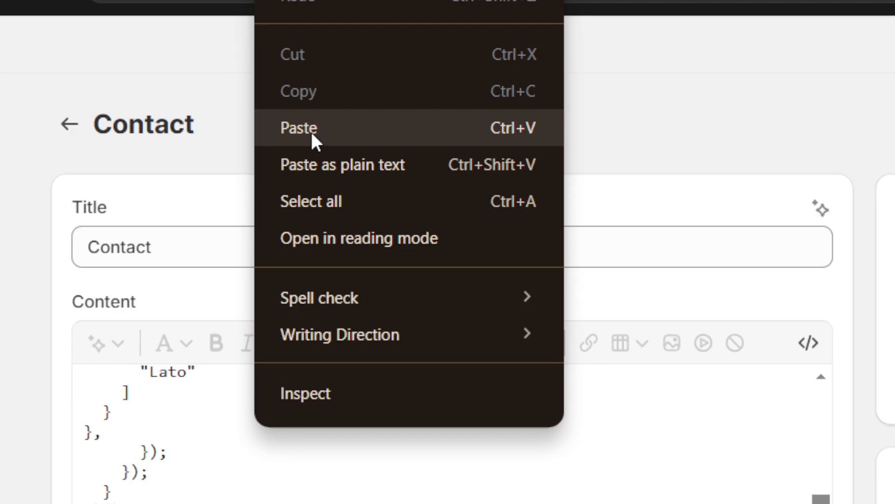
pyautogui.click(176, 449)
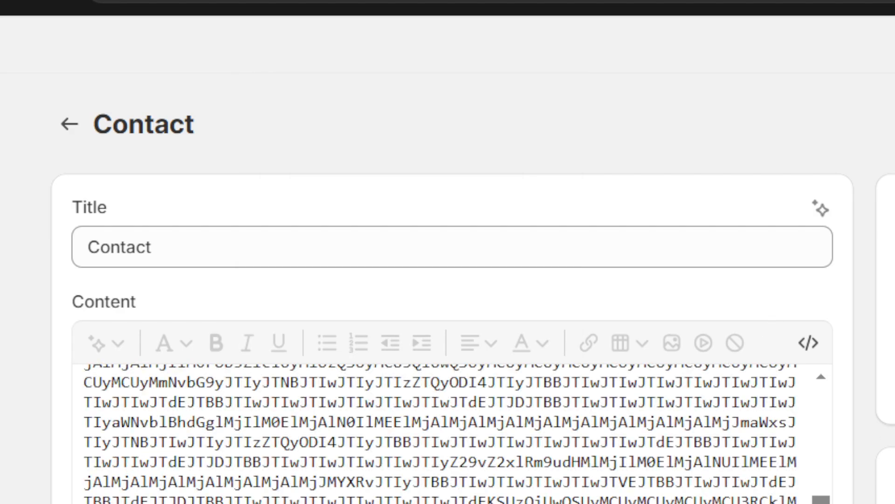
pyautogui.click(424, 9)
pyautogui.write('S')
pyautogui.click(214, 315)
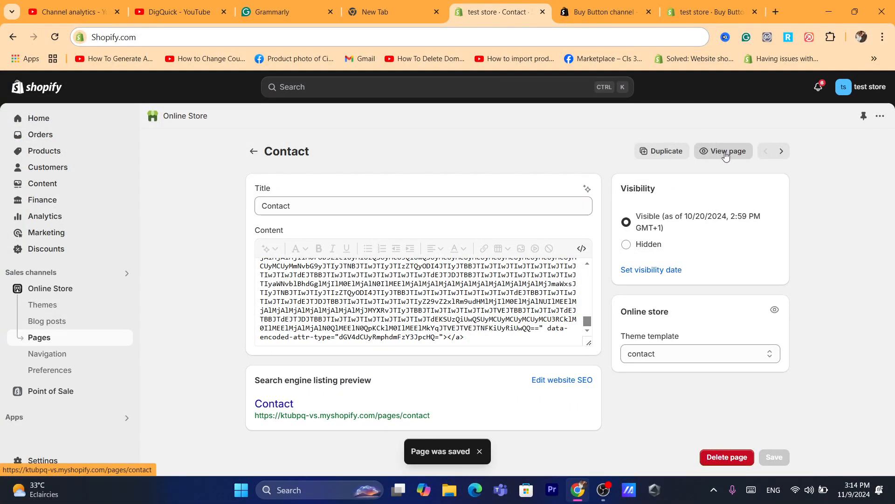
# - View the Contact page on the storefront and buy the embedded watch in color white and size m, proceeding to checkout
pyautogui.click(728, 154)
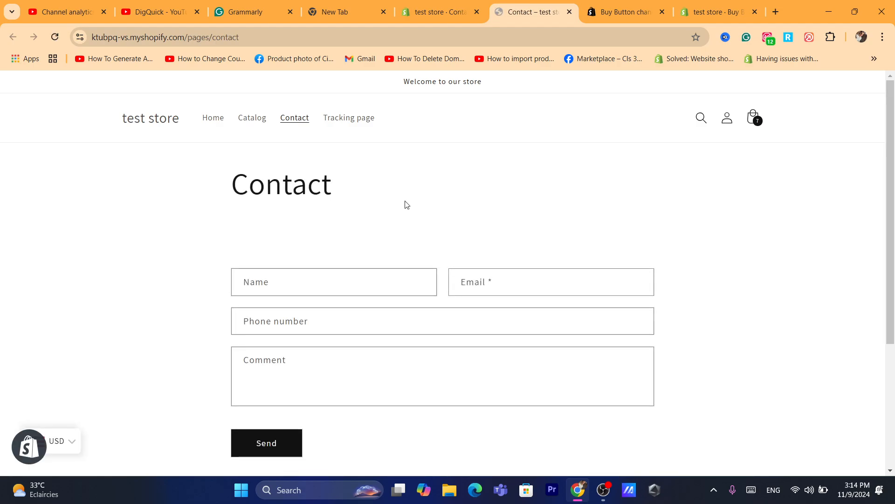
pyautogui.scroll(-5, 793, 168)
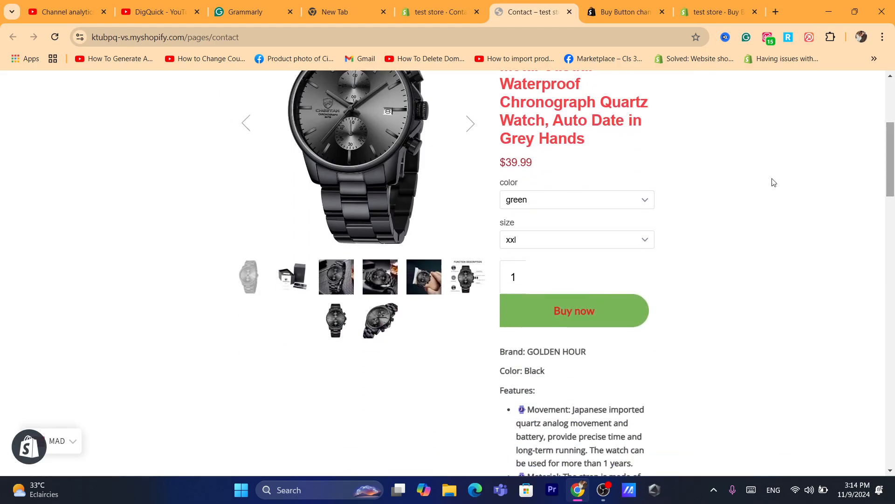
pyautogui.click(520, 206)
pyautogui.click(528, 241)
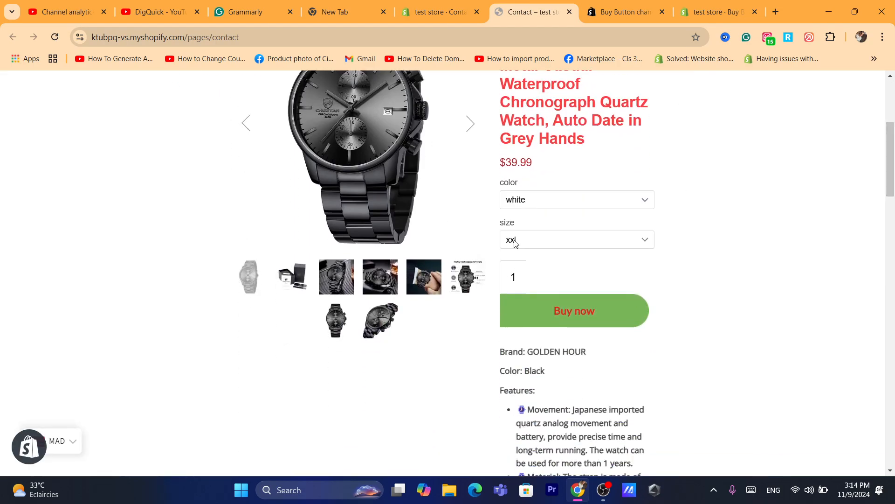
pyautogui.click(517, 241)
pyautogui.click(523, 267)
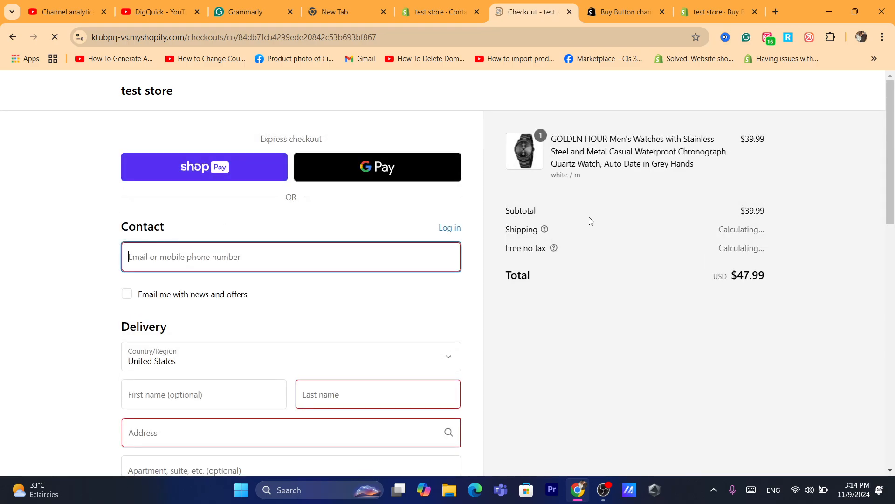
pyautogui.click(488, 37)
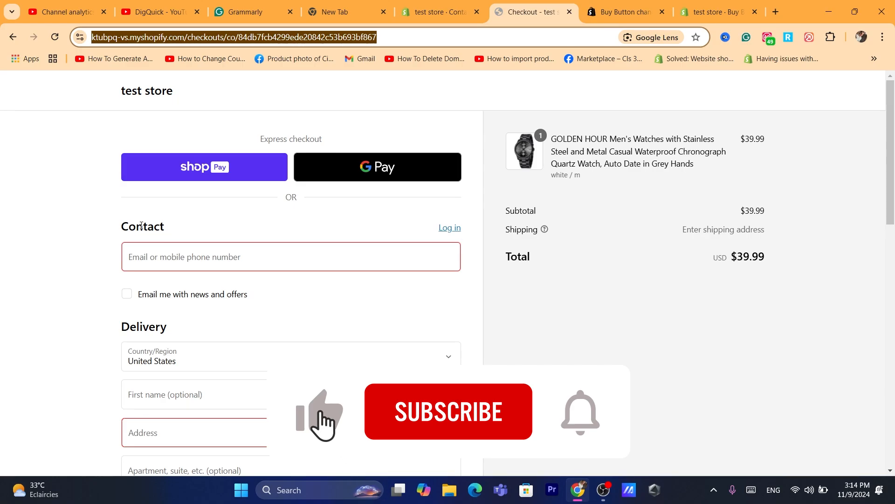
pyautogui.click(142, 225)
pyautogui.doubleClick(141, 225)
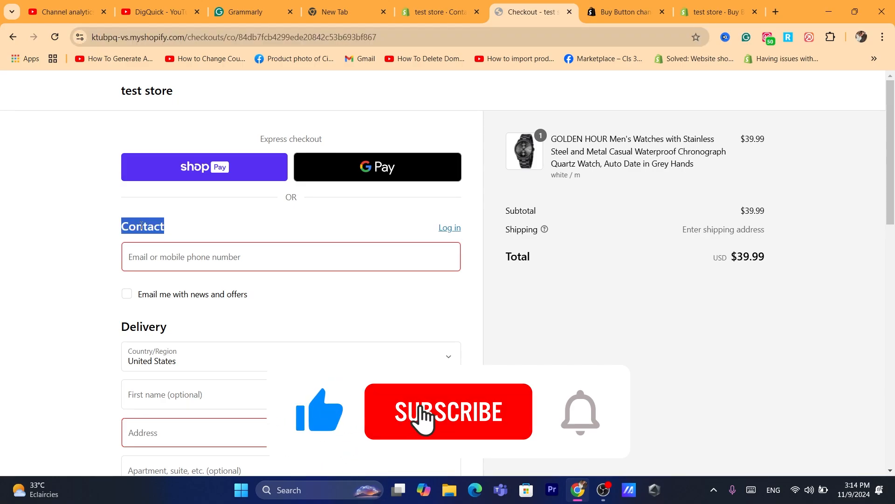
pyautogui.click(384, 261)
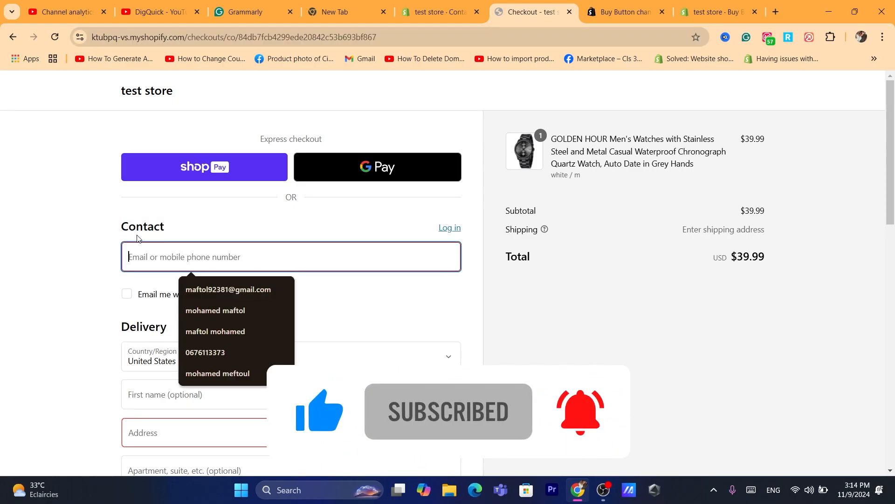